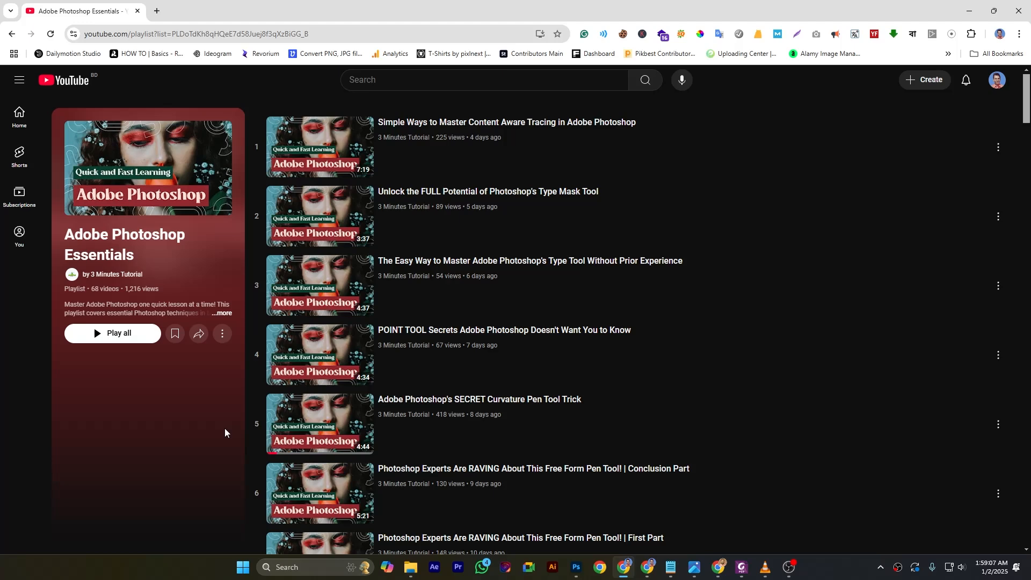
{"action": "scroll", "coordinate": [577, 404], "scroll_direction": "down", "scroll_amount": 10}
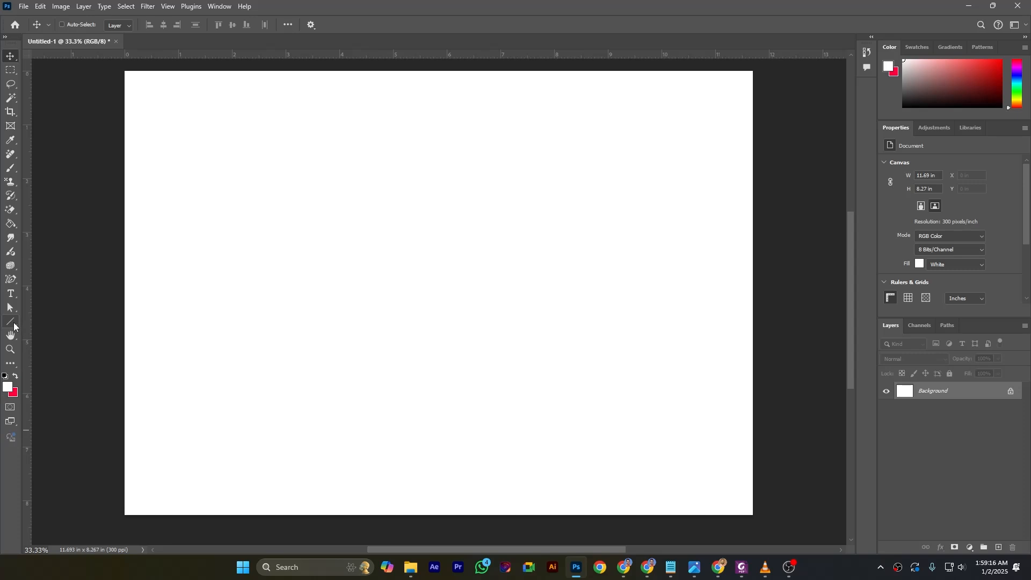
Draw a horizontal line shape about 7.24 in long in the upper half of the canvas with the Line tool at 50 px weight.
{"action": "left_click", "coordinate": [14, 324]}
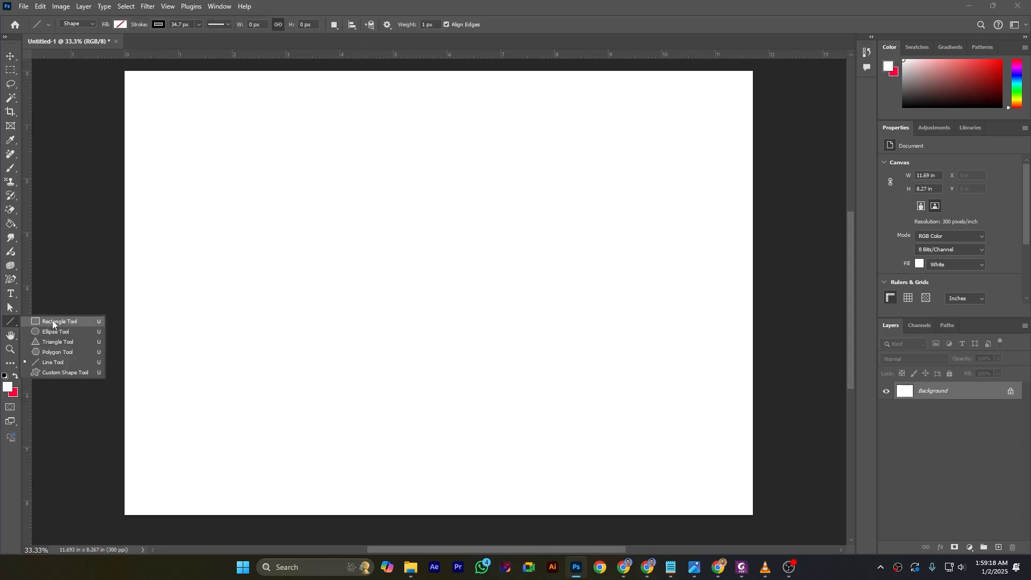
{"action": "left_click", "coordinate": [59, 360]}
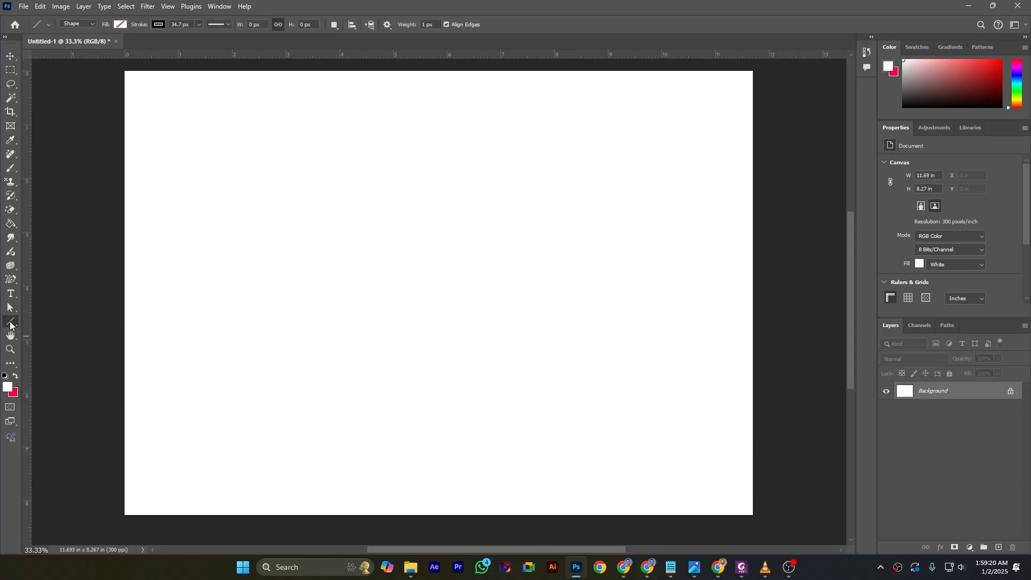
{"action": "left_click", "coordinate": [412, 23]}
{"action": "type", "text": "50 px"}
{"action": "left_click_drag", "start_coordinate": [221, 228], "coordinate": [608, 228]}
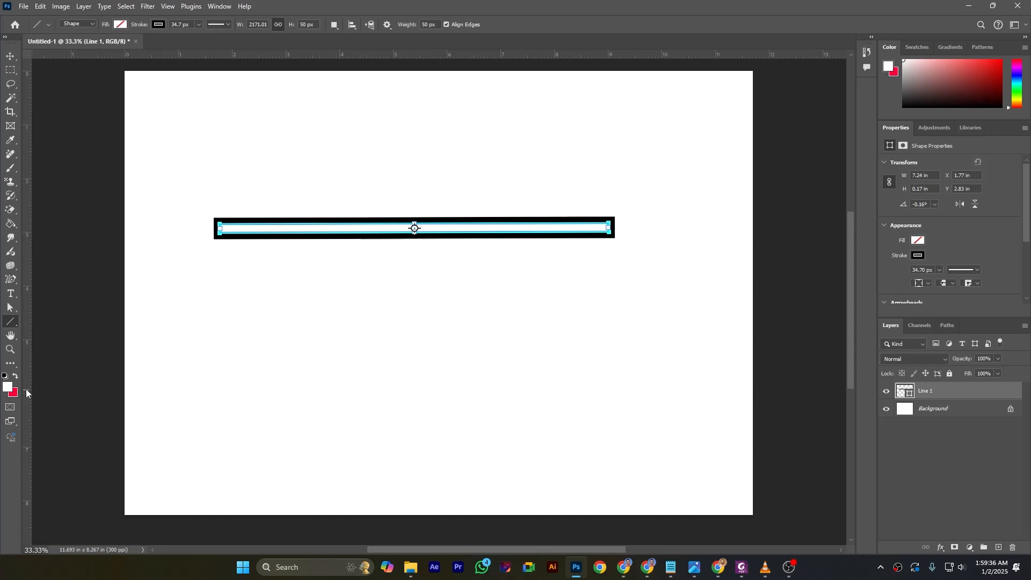
Reset the colours to default and draw a second line about 7.38 in long above the first, with a weight of 75 px.
{"action": "key", "text": "d"}
{"action": "left_click", "coordinate": [435, 25]}
{"action": "type", "text": "75"}
{"action": "left_click_drag", "start_coordinate": [221, 162], "coordinate": [613, 161]}
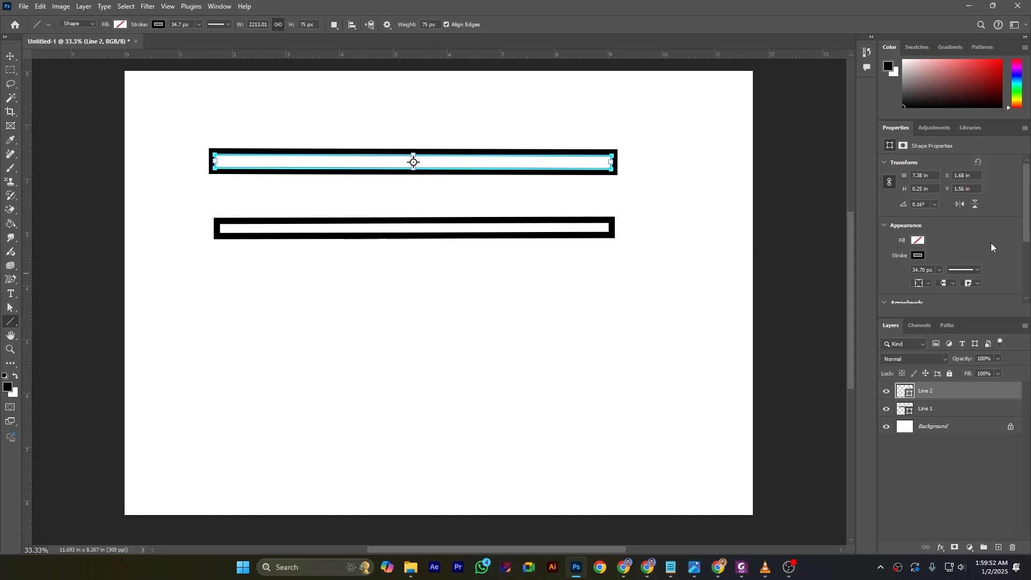
{"action": "scroll", "coordinate": [1025, 206], "scroll_direction": "down", "scroll_amount": 1}
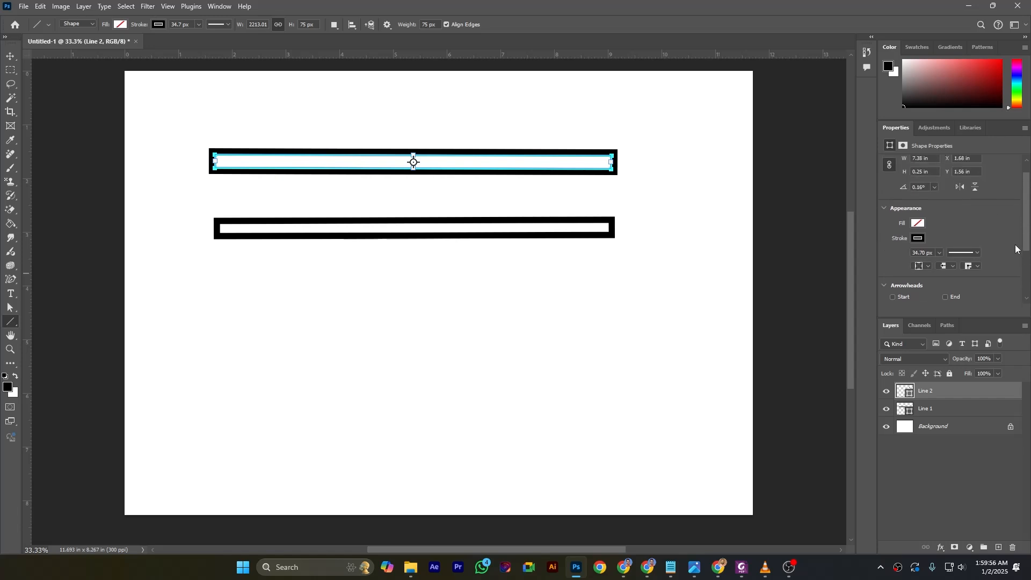
{"action": "left_click", "coordinate": [222, 7]}
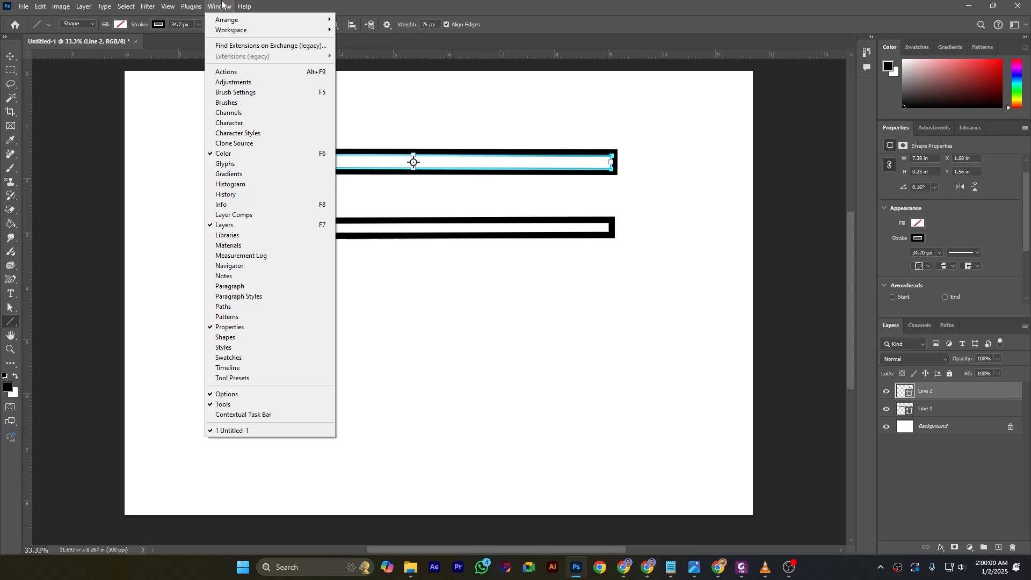
{"action": "left_click", "coordinate": [223, 6]}
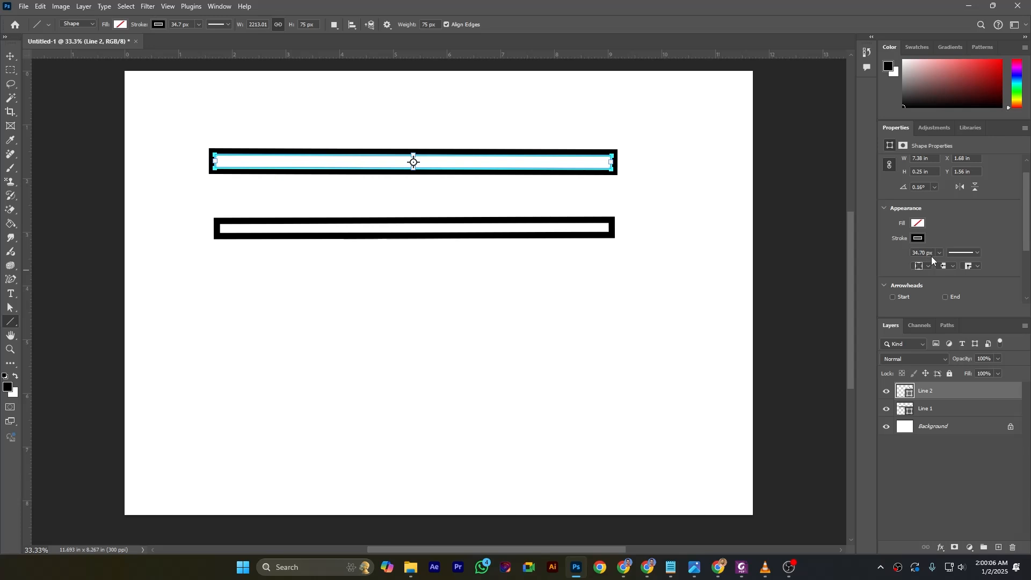
Try the dashed and dotted stroke presets on the upper line and extend the dotted pattern with dash 5, gap 4, dash 3, gap 2.
{"action": "left_click", "coordinate": [978, 252]}
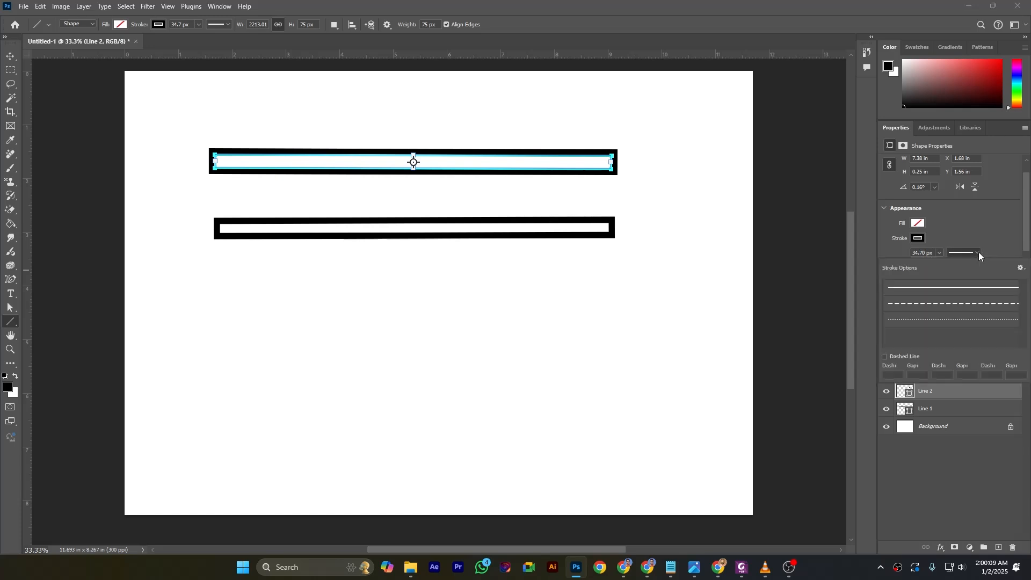
{"action": "left_click", "coordinate": [959, 304]}
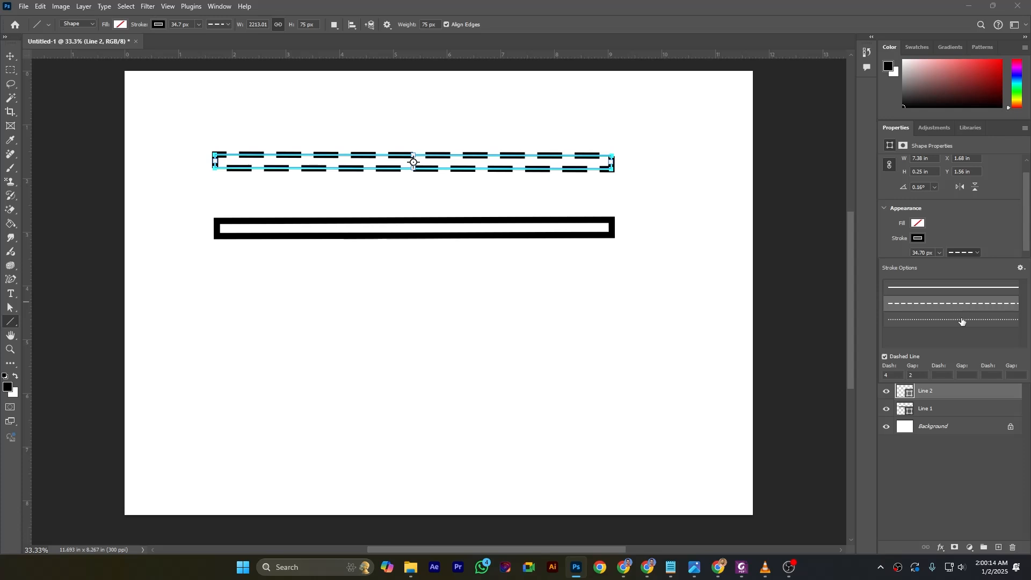
{"action": "left_click", "coordinate": [961, 320]}
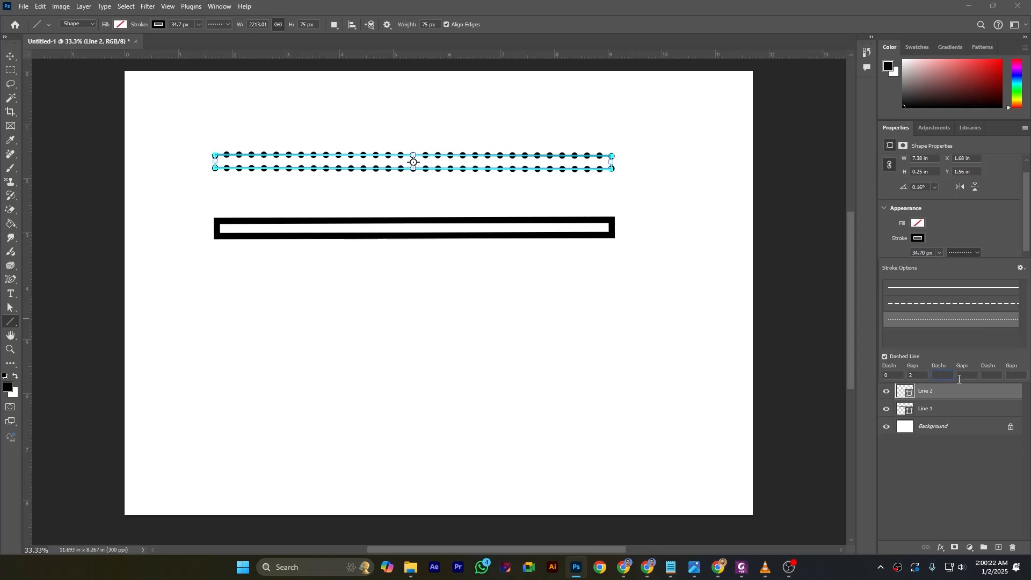
{"action": "type", "text": "5"}
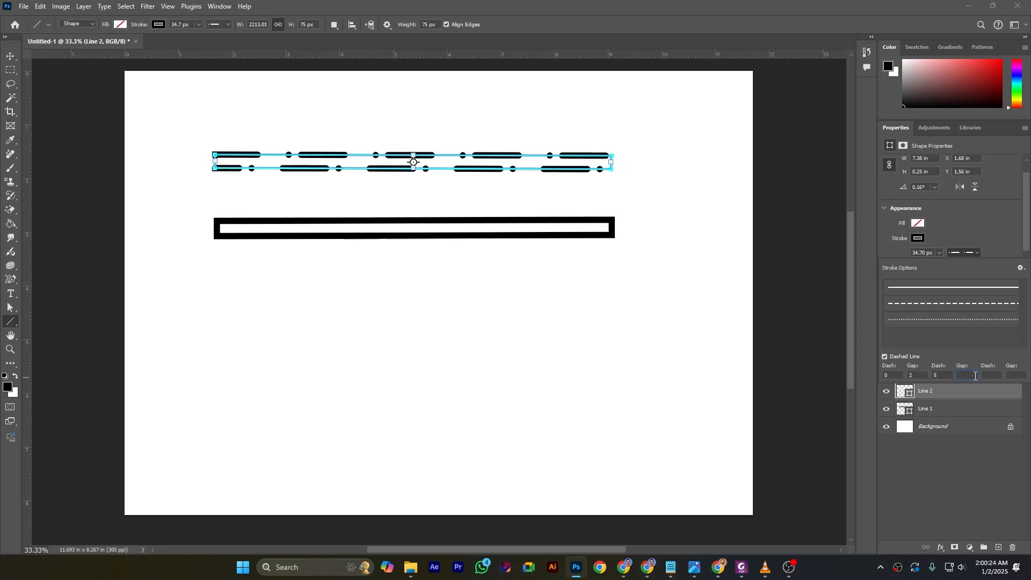
{"action": "type", "text": "4"}
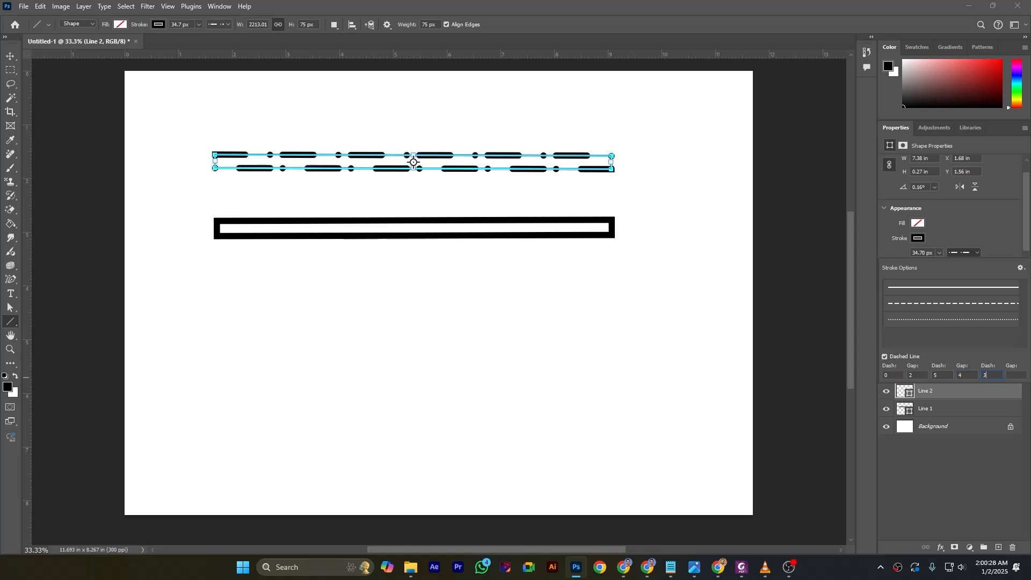
{"action": "left_click", "coordinate": [1018, 375]}
{"action": "type", "text": "2"}
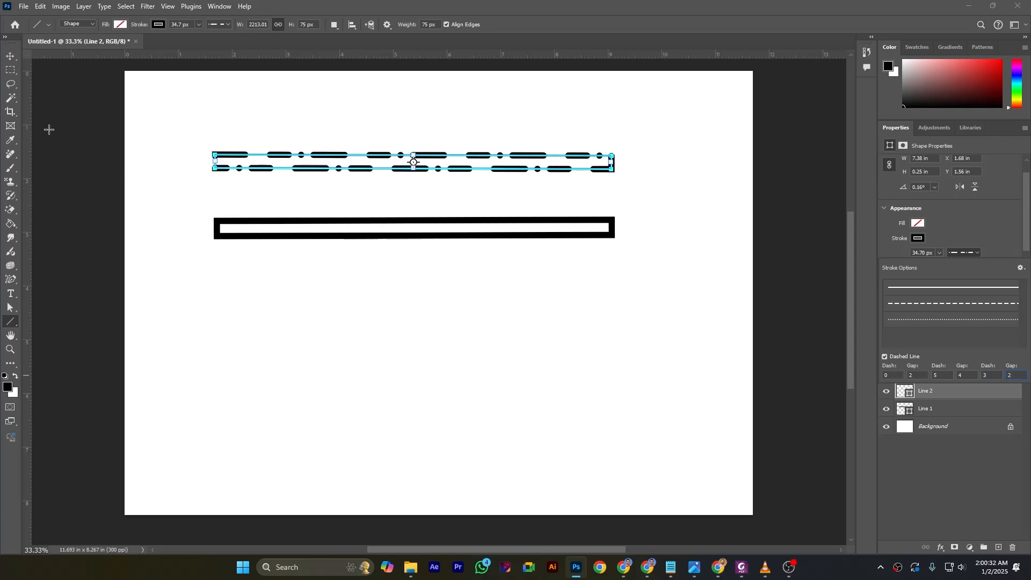
Turn off the dashed line option for the upper line's stroke.
{"action": "left_click", "coordinate": [10, 55]}
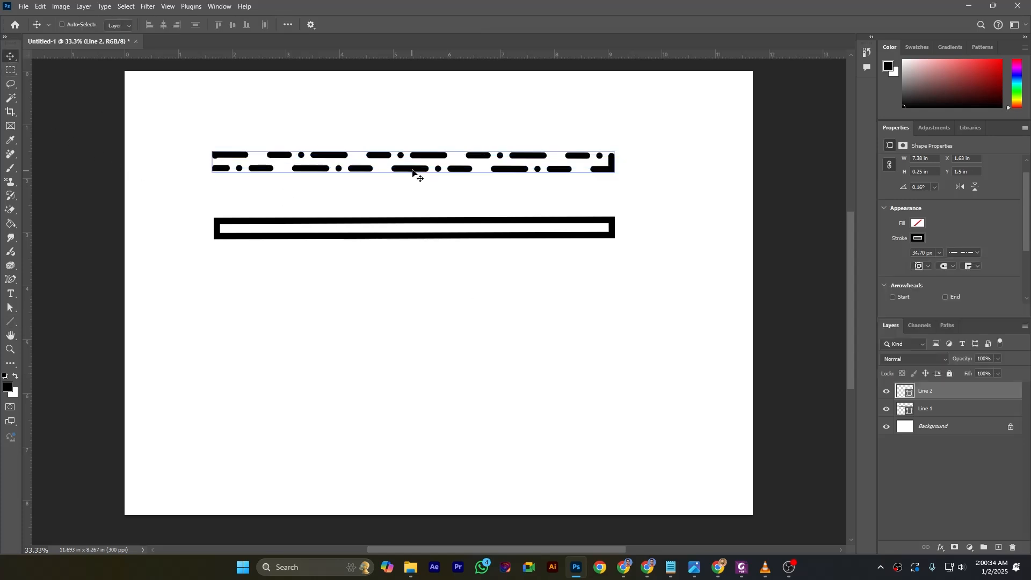
{"action": "left_click", "coordinate": [954, 410]}
{"action": "left_click", "coordinate": [948, 391]}
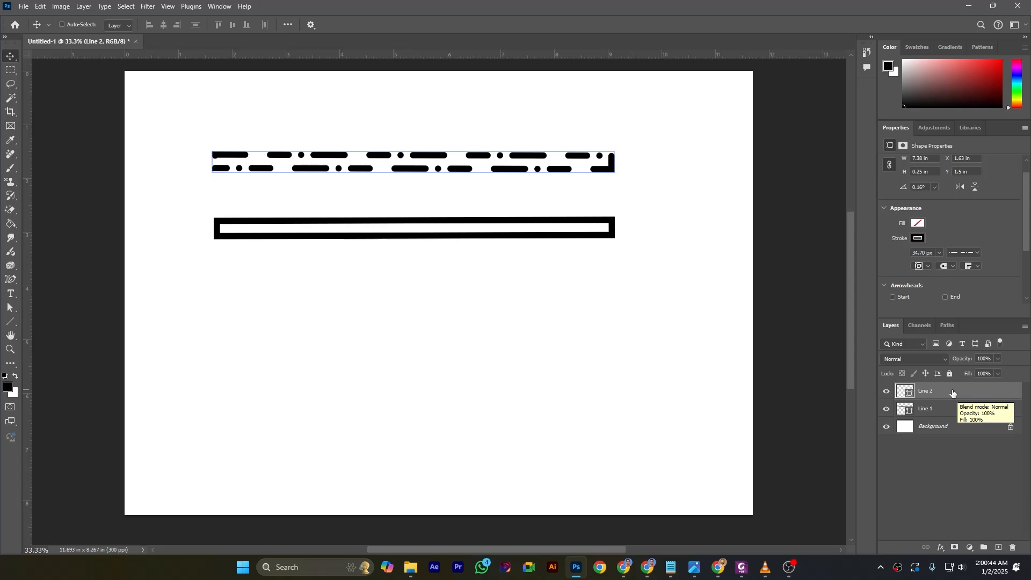
{"action": "scroll", "coordinate": [1003, 247], "scroll_direction": "down", "scroll_amount": 2}
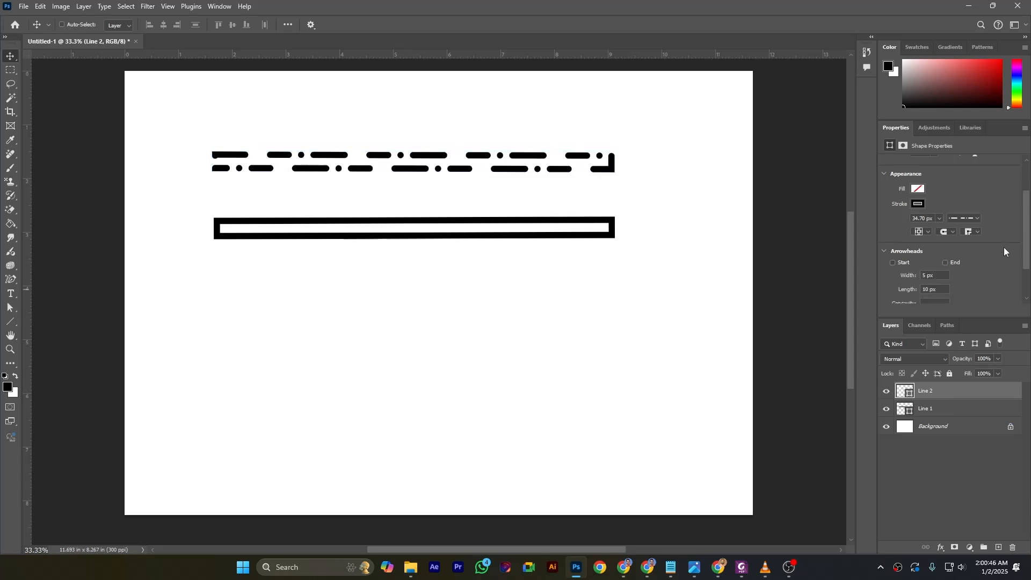
{"action": "left_click", "coordinate": [970, 219]}
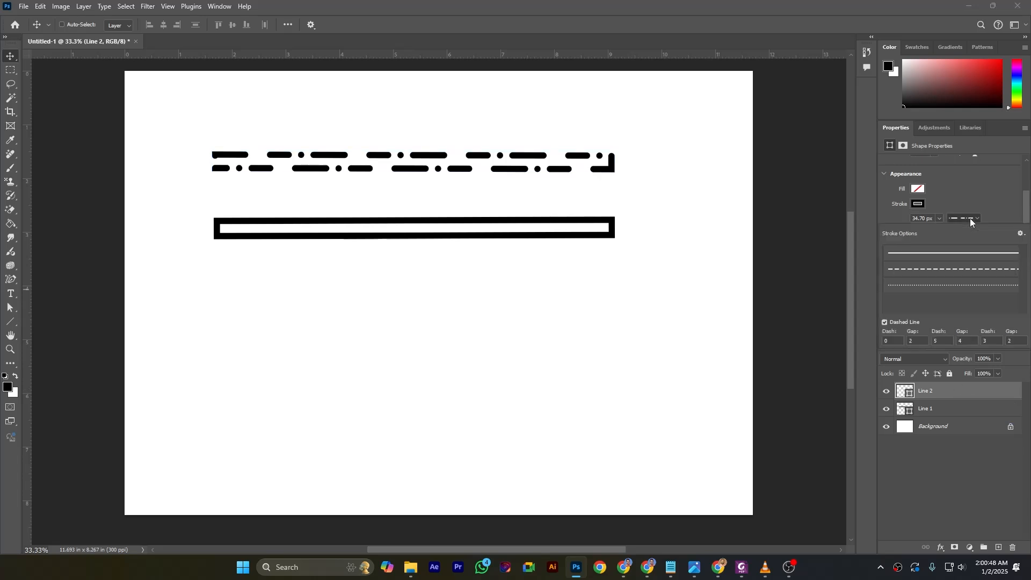
{"action": "left_click", "coordinate": [886, 322]}
{"action": "left_click", "coordinate": [1004, 188]}
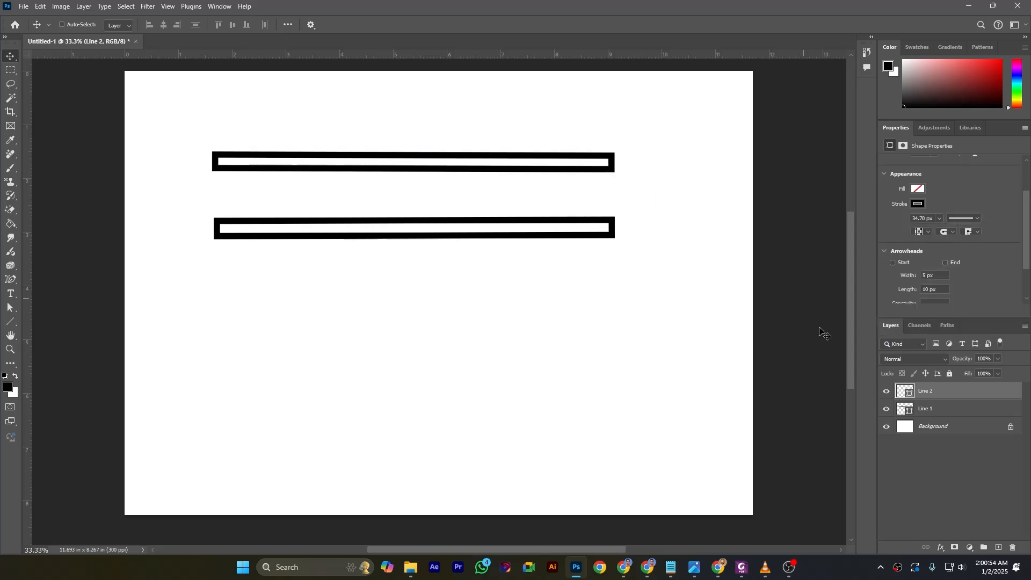
Select the upper line's path, try the center and outside stroke alignments, and set the alignment to inside.
{"action": "left_click", "coordinate": [10, 308]}
{"action": "left_click", "coordinate": [283, 154]}
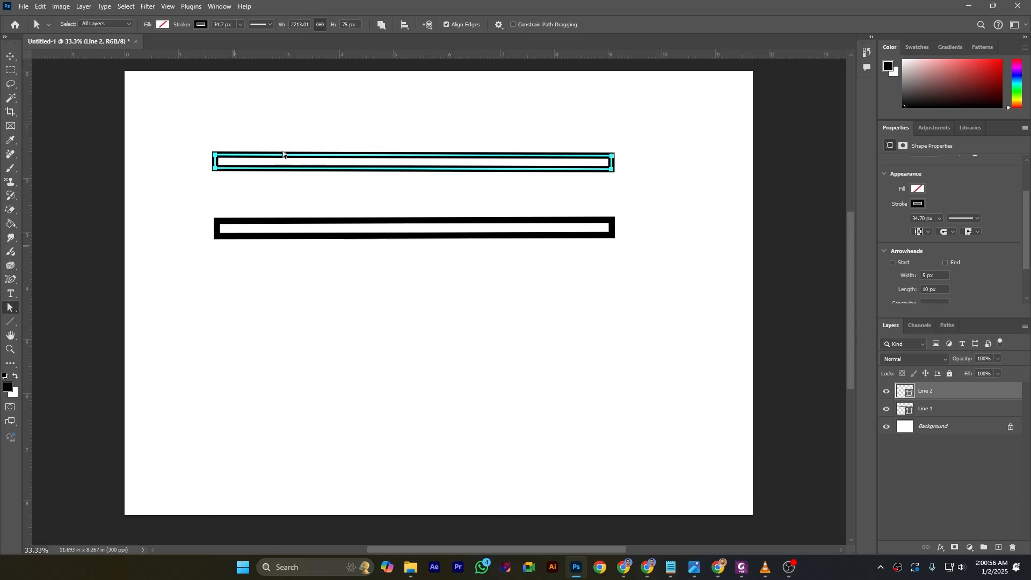
{"action": "left_click", "coordinate": [926, 232]}
{"action": "left_click", "coordinate": [924, 240]}
{"action": "left_click", "coordinate": [927, 232]}
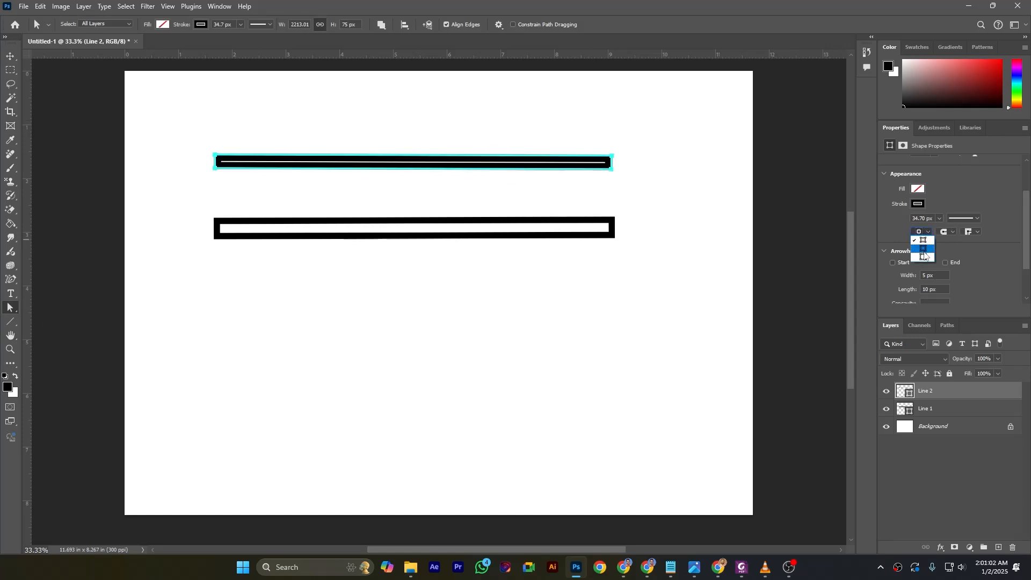
{"action": "left_click", "coordinate": [923, 249]}
{"action": "left_click", "coordinate": [926, 232]}
{"action": "left_click", "coordinate": [923, 257]}
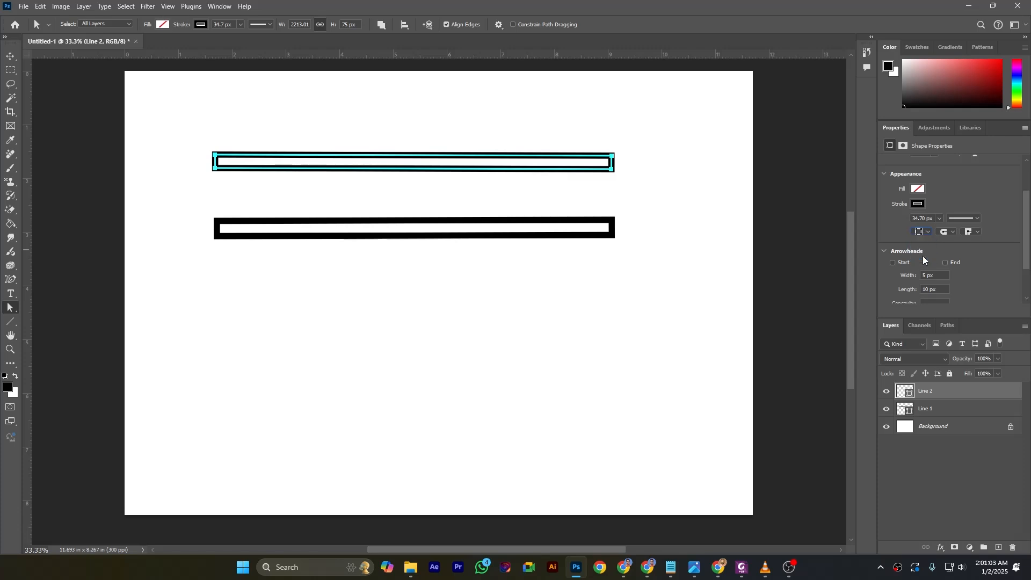
{"action": "left_click", "coordinate": [925, 232]}
{"action": "left_click", "coordinate": [924, 240]}
Give the upper line's stroke square caps and round corners, and deselect the line.
{"action": "left_click", "coordinate": [946, 232]}
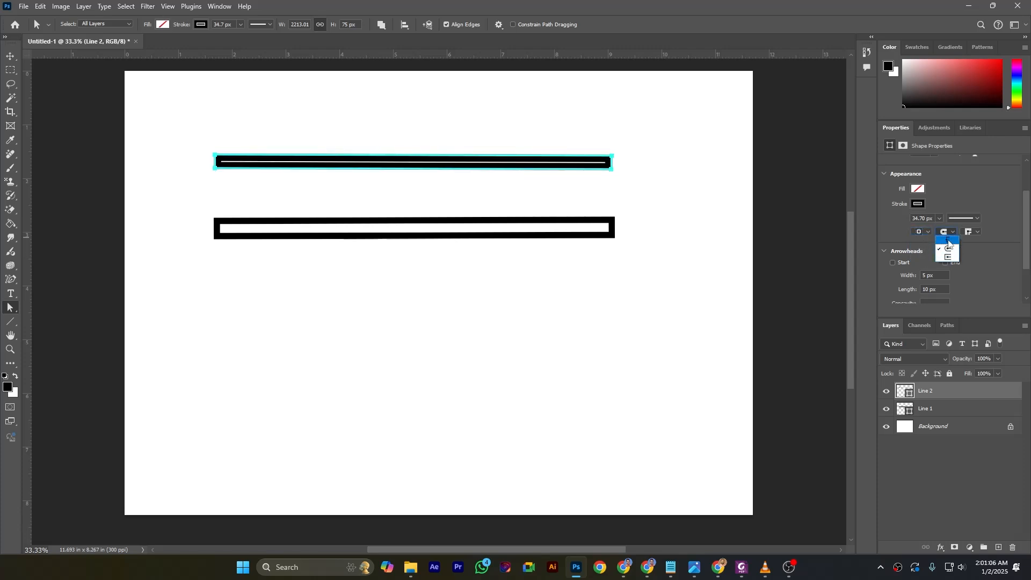
{"action": "left_click", "coordinate": [949, 257]}
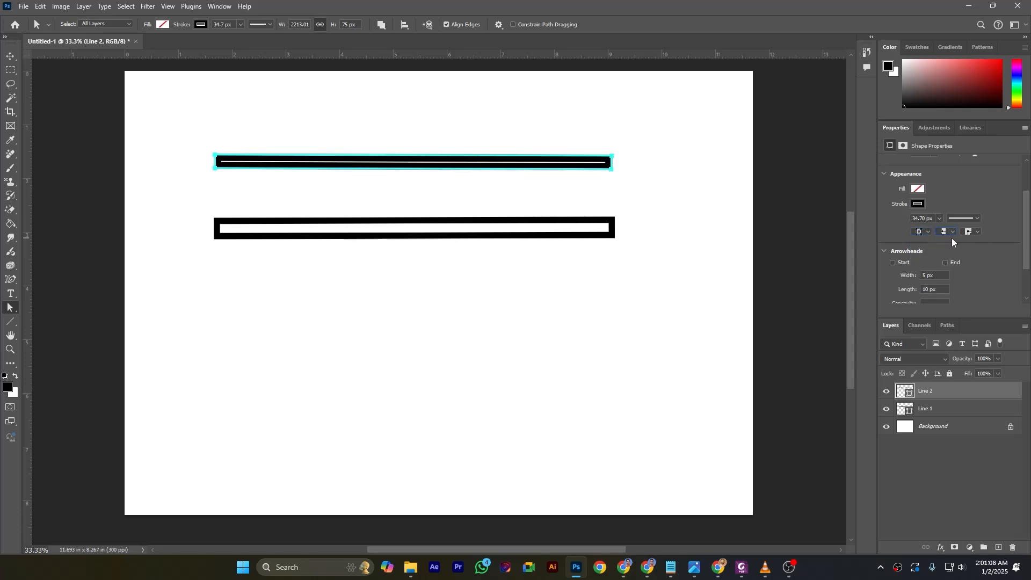
{"action": "left_click", "coordinate": [978, 234]}
{"action": "left_click", "coordinate": [973, 249]}
{"action": "left_click", "coordinate": [690, 228]}
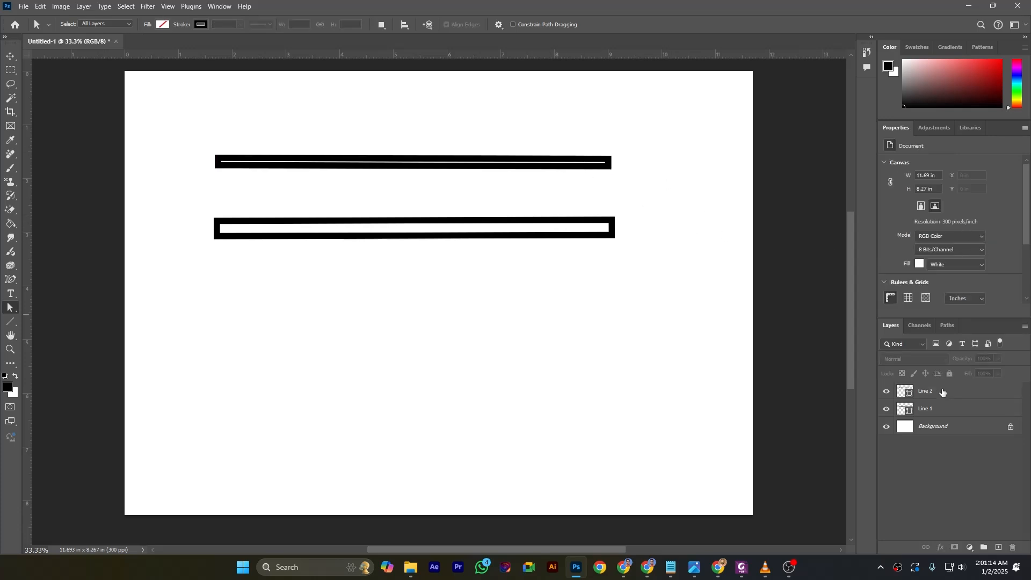
Reselect the Line 2 layer, try bevel corners on its stroke, and set the corners to miter.
{"action": "left_click", "coordinate": [942, 392]}
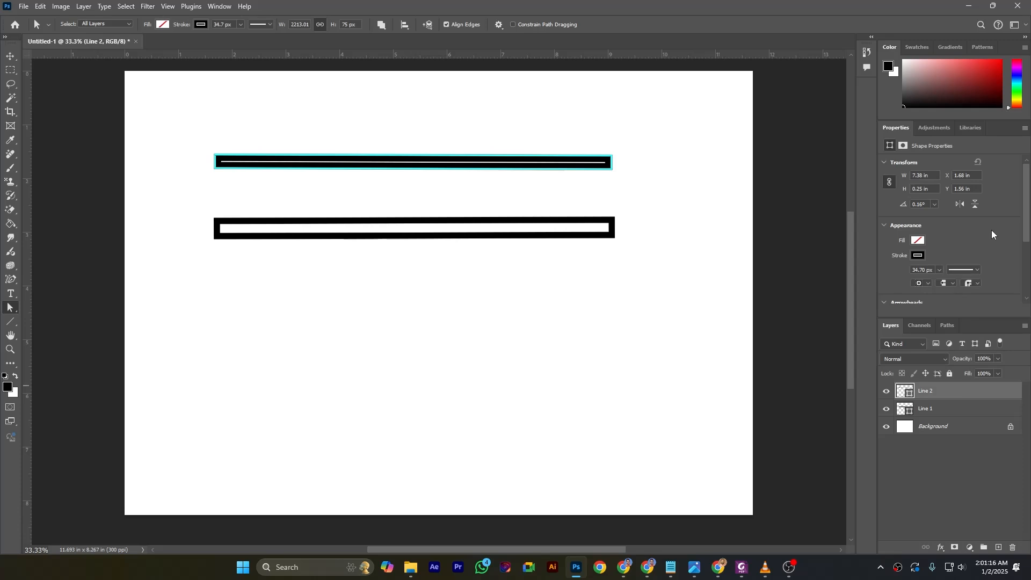
{"action": "left_click", "coordinate": [974, 283]}
{"action": "left_click", "coordinate": [976, 309]}
{"action": "left_click", "coordinate": [974, 284]}
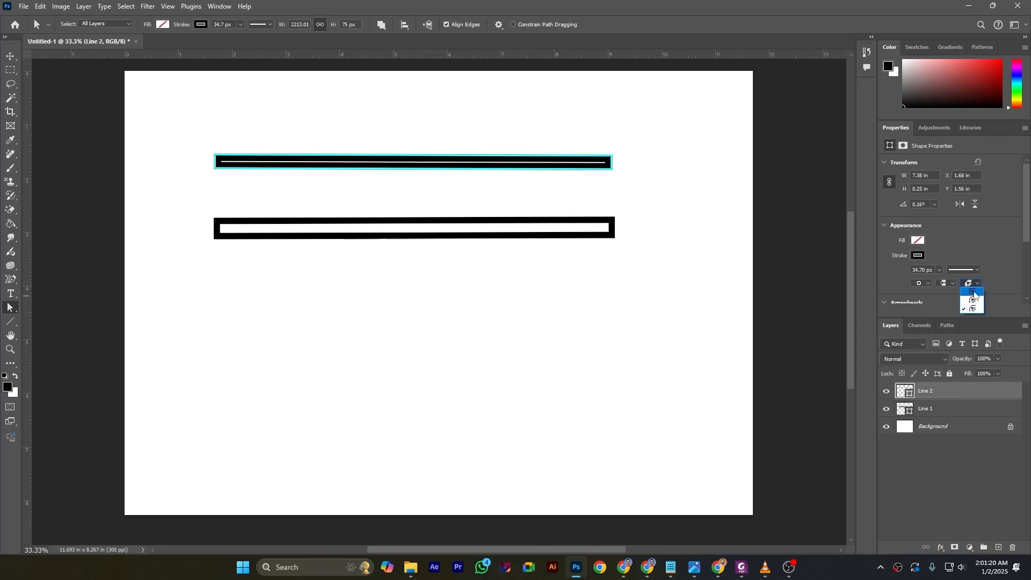
{"action": "left_click", "coordinate": [974, 292]}
{"action": "scroll", "coordinate": [1005, 267], "scroll_direction": "down", "scroll_amount": 1}
{"action": "scroll", "coordinate": [1004, 267], "scroll_direction": "down", "scroll_amount": 2}
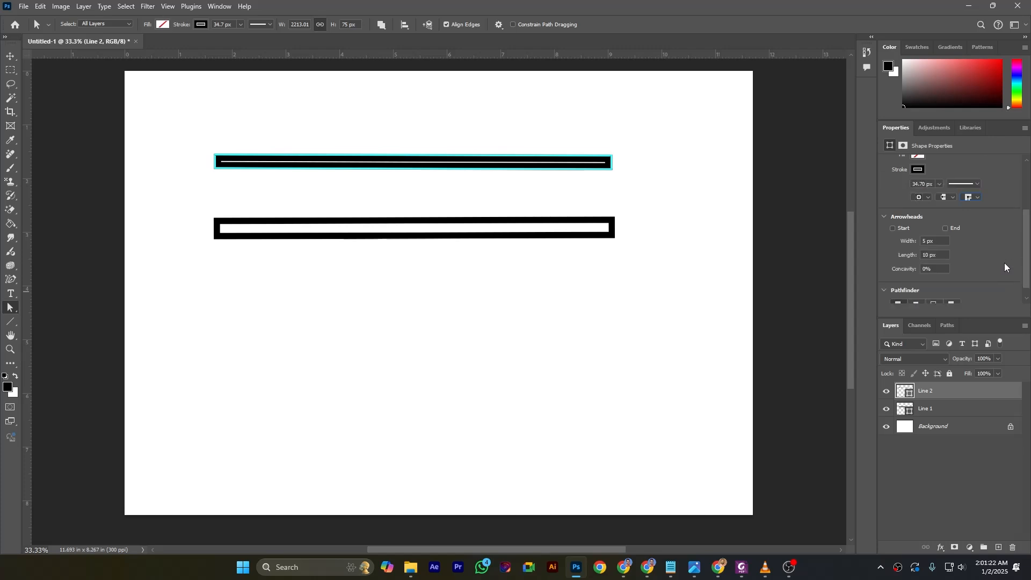
{"action": "scroll", "coordinate": [1006, 268], "scroll_direction": "down", "scroll_amount": 1}
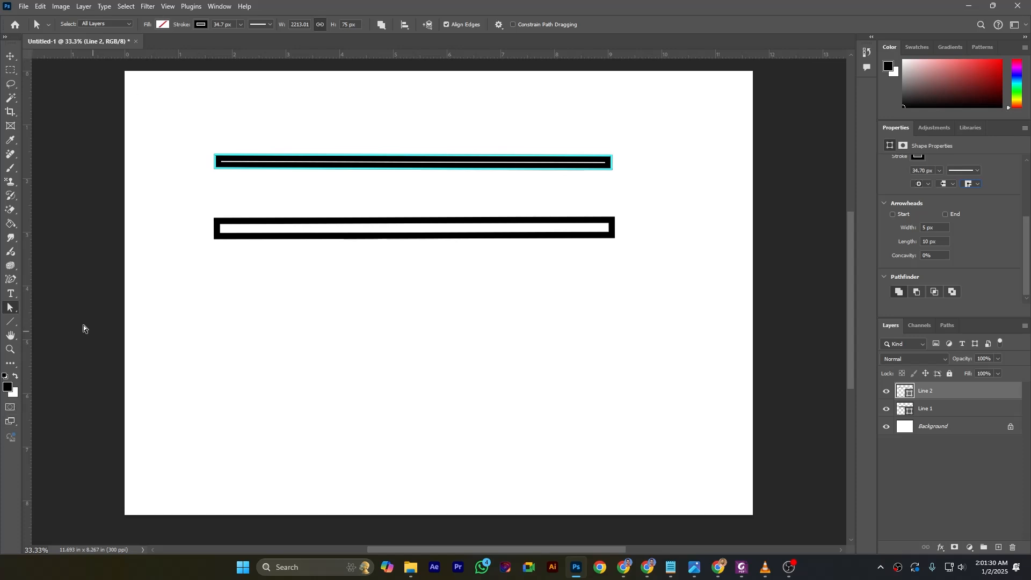
Load the 0.5 cm Black Arrow preset for the Line tool.
{"action": "left_click", "coordinate": [10, 321]}
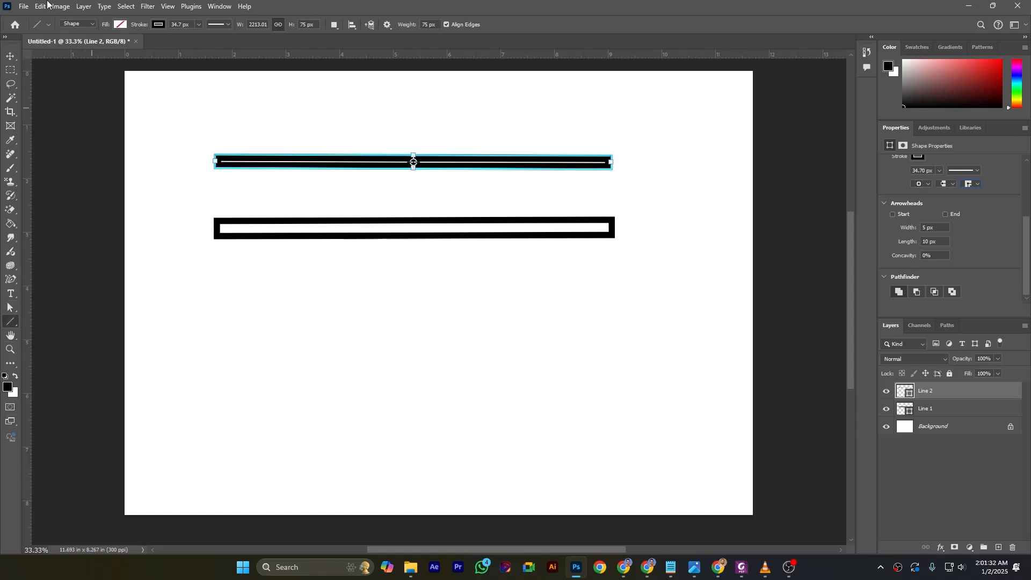
{"action": "left_click", "coordinate": [47, 24]}
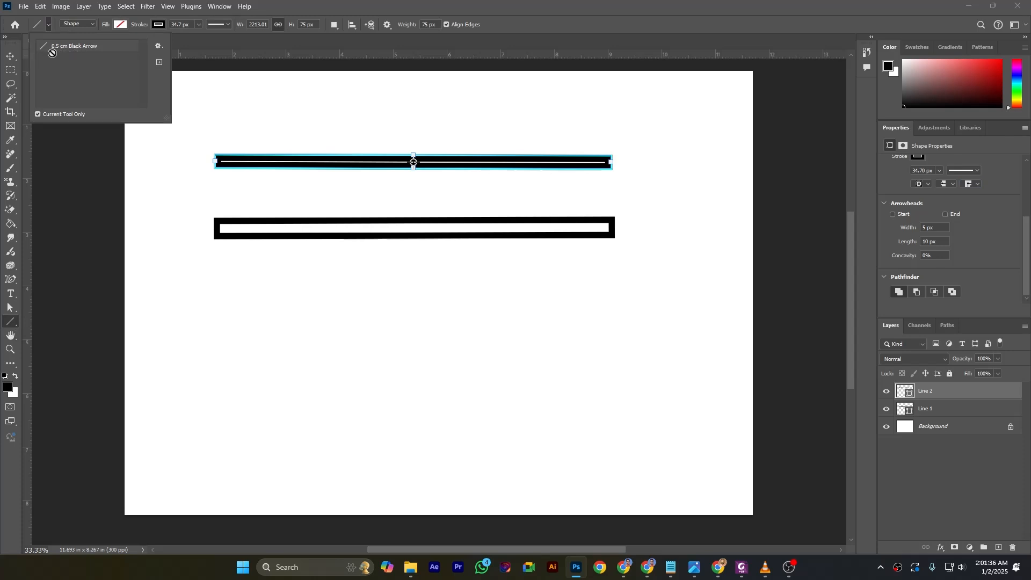
{"action": "left_click", "coordinate": [88, 48]}
Draw a trial arrow about 2330 px wide beneath the two lines and undo it.
{"action": "left_click_drag", "start_coordinate": [219, 339], "coordinate": [636, 338]}
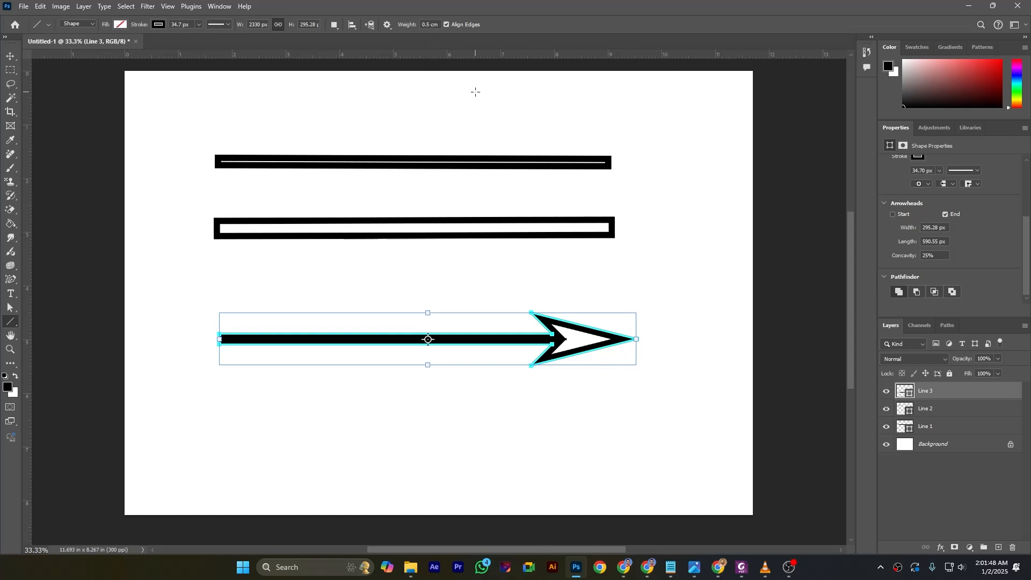
{"action": "left_click", "coordinate": [387, 25]}
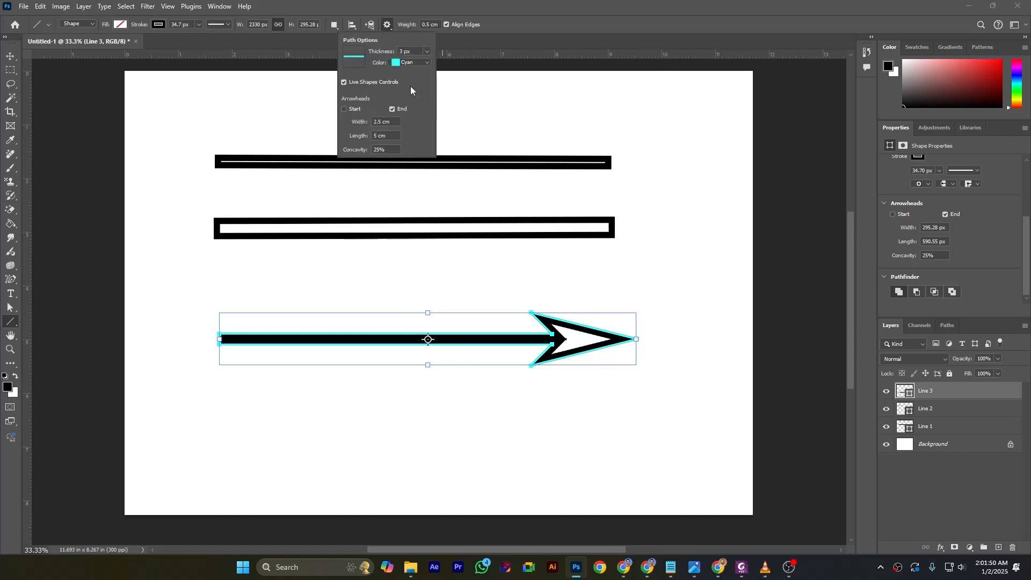
{"action": "left_click", "coordinate": [996, 290]}
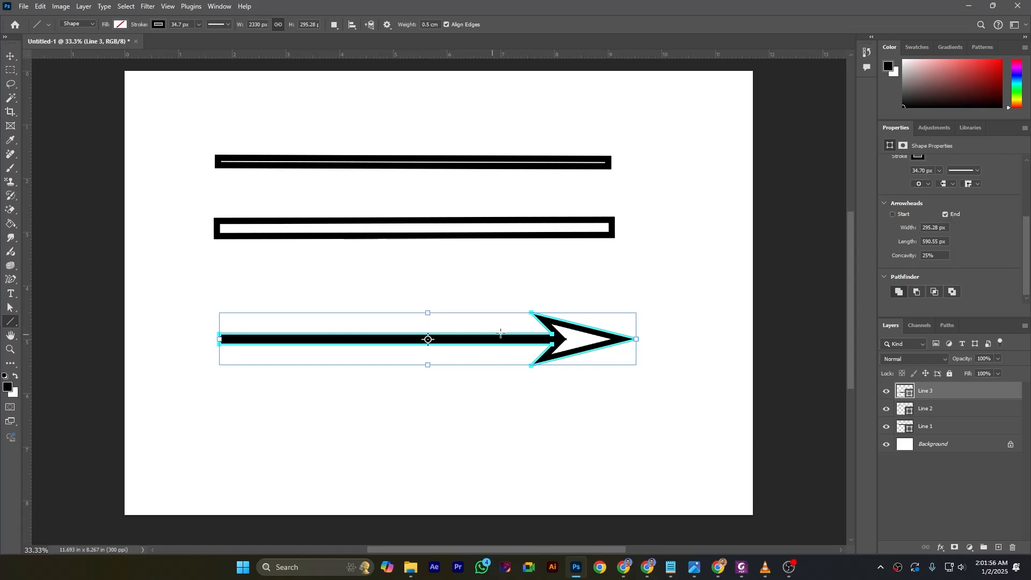
{"action": "key", "text": "ctrl+z"}
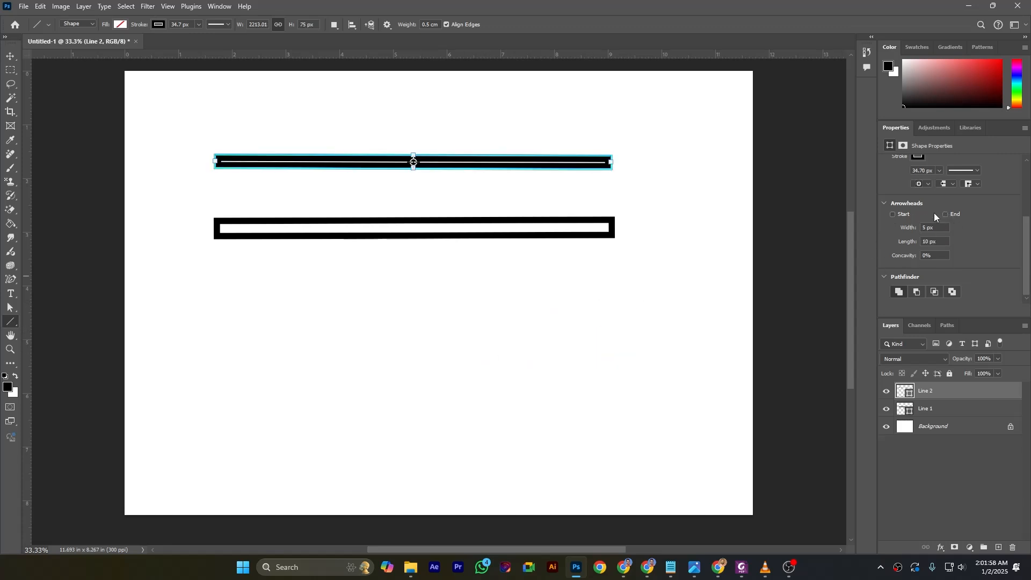
Enable start and end arrowheads on the upper line, drawing and undoing a trial arrow about 1865 px wide in between.
{"action": "left_click", "coordinate": [894, 214]}
{"action": "left_click_drag", "start_coordinate": [281, 304], "coordinate": [565, 301]}
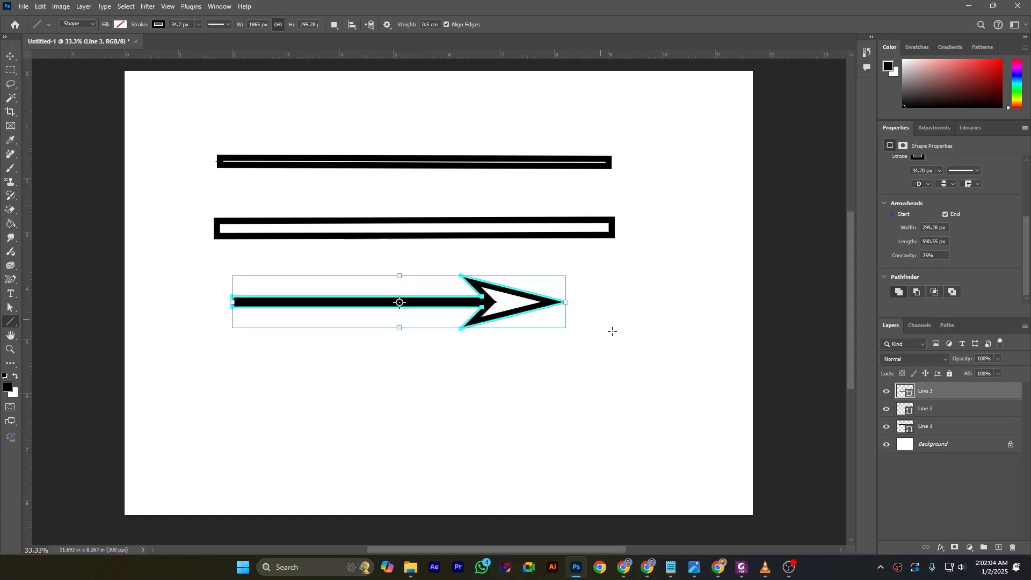
{"action": "key", "text": "ctrl+z"}
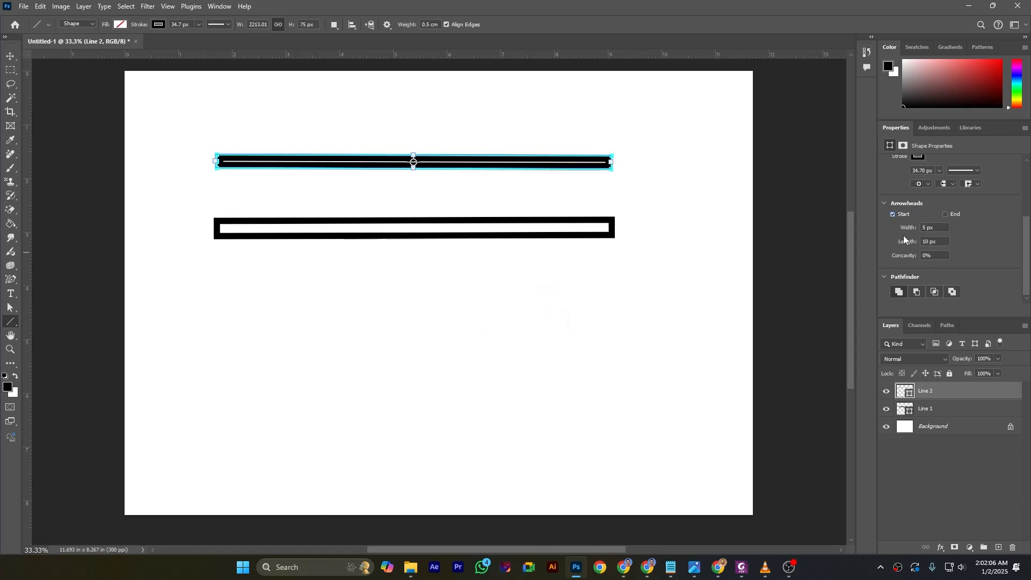
{"action": "left_click", "coordinate": [946, 214]}
Draw a trial arrow about 1529 px wide beneath the two lines, add a start arrowhead, and delete it.
{"action": "left_click_drag", "start_coordinate": [253, 316], "coordinate": [527, 320]}
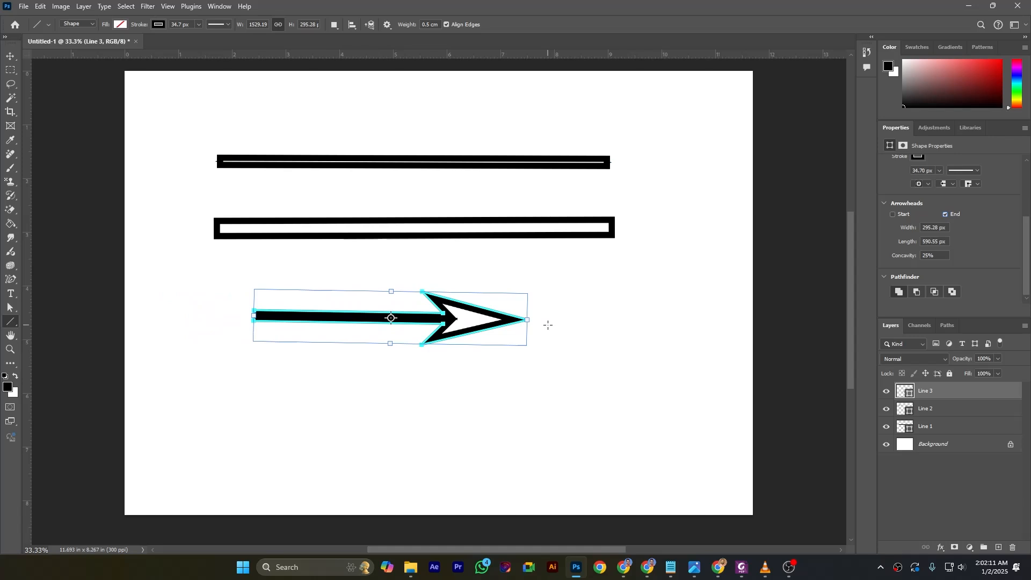
{"action": "left_click", "coordinate": [893, 214]}
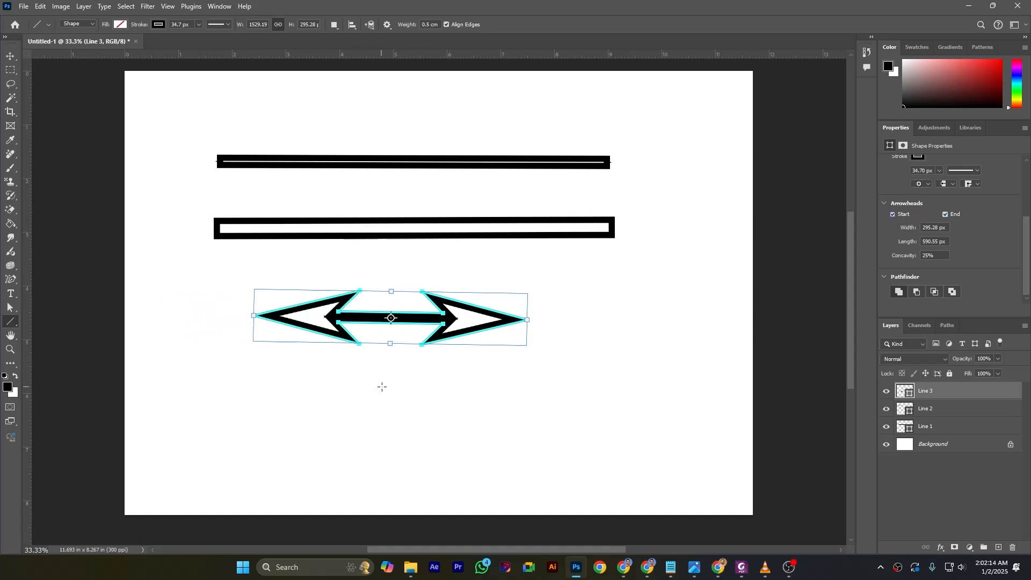
{"action": "key", "text": "Delete"}
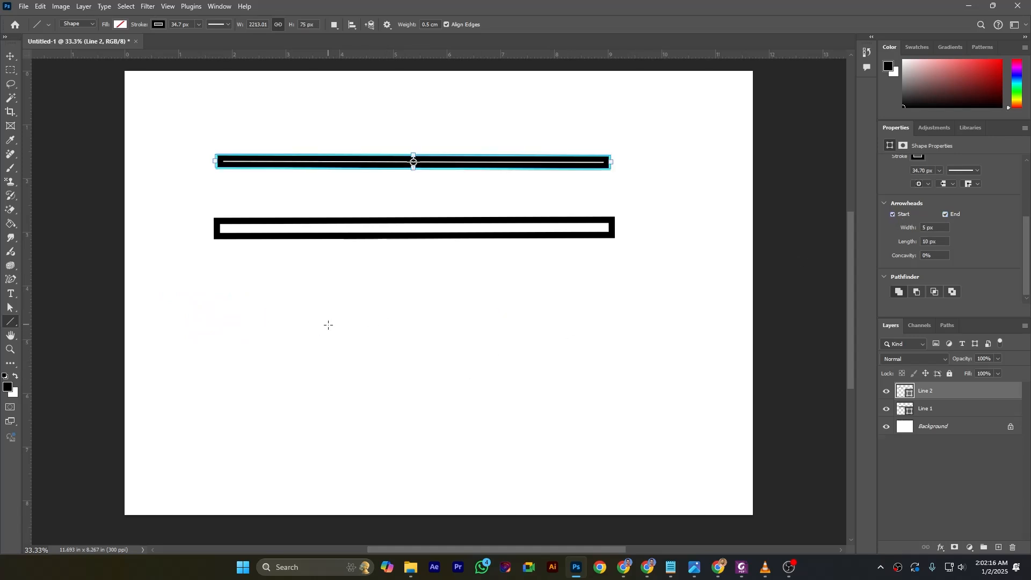
Draw a trial arrow about 1478 px wide beneath the two lines, add a start arrowhead, and undo both.
{"action": "left_click_drag", "start_coordinate": [284, 303], "coordinate": [549, 303]}
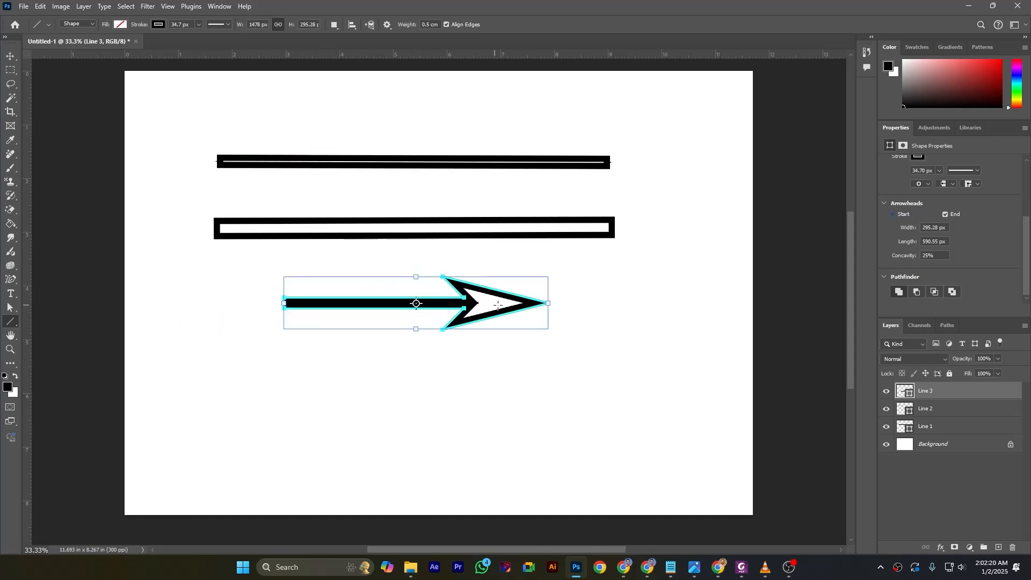
{"action": "left_click", "coordinate": [892, 215]}
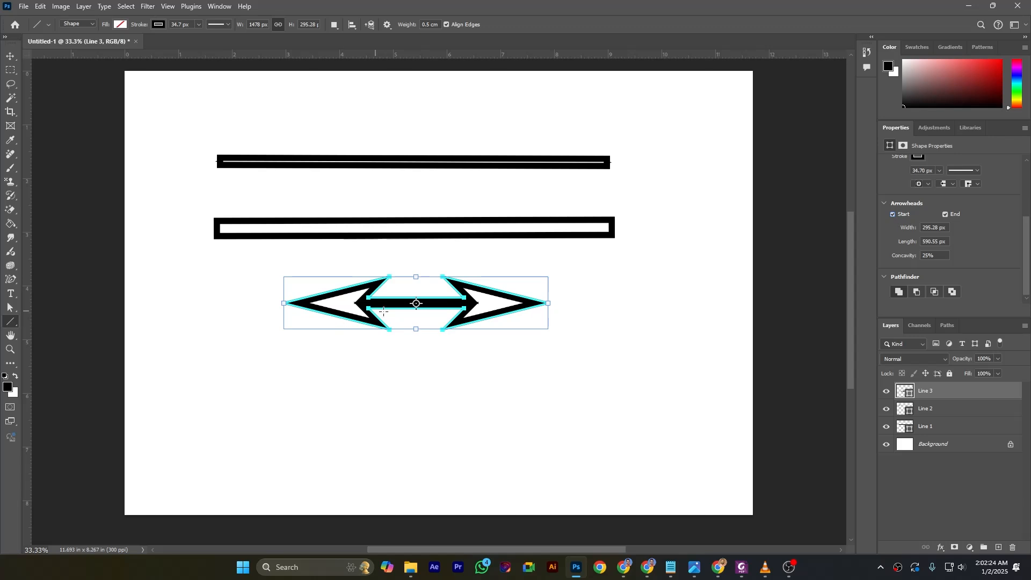
{"action": "key", "text": "ctrl+z"}
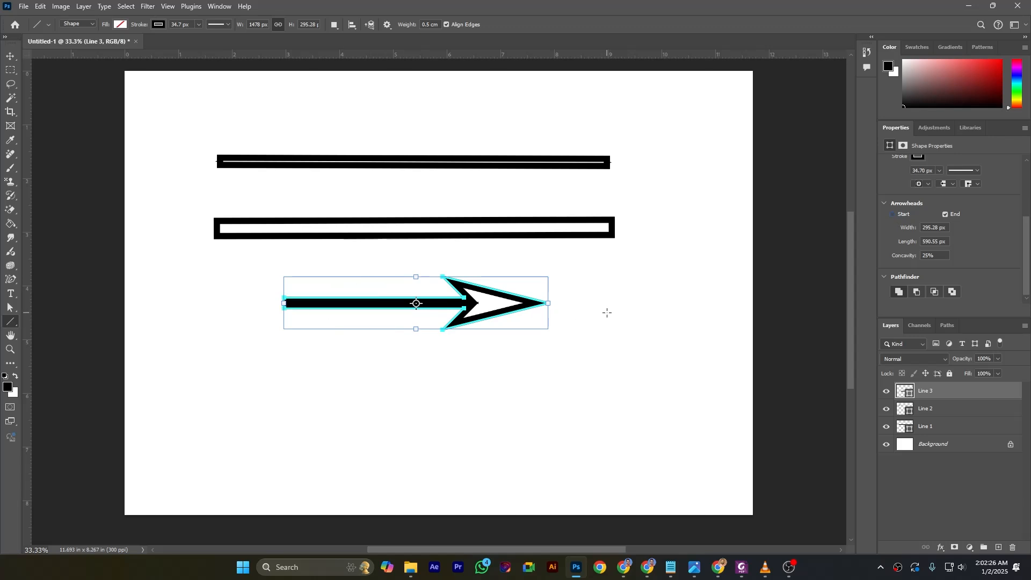
{"action": "key", "text": "ctrl+z"}
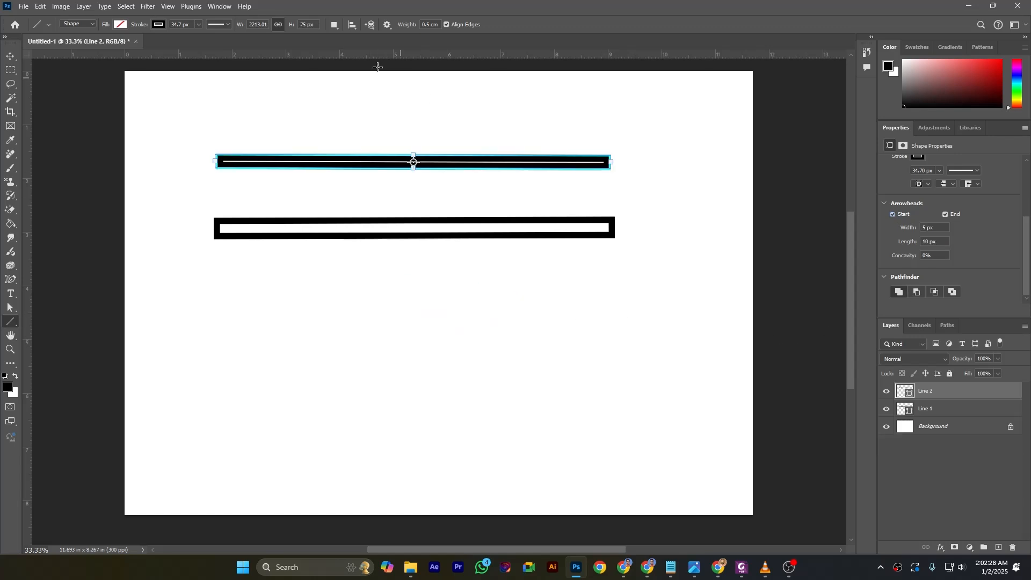
Turn on start arrowheads for new lines, testing them with a double-headed arrow about 1721 px wide that is undone.
{"action": "left_click", "coordinate": [387, 26]}
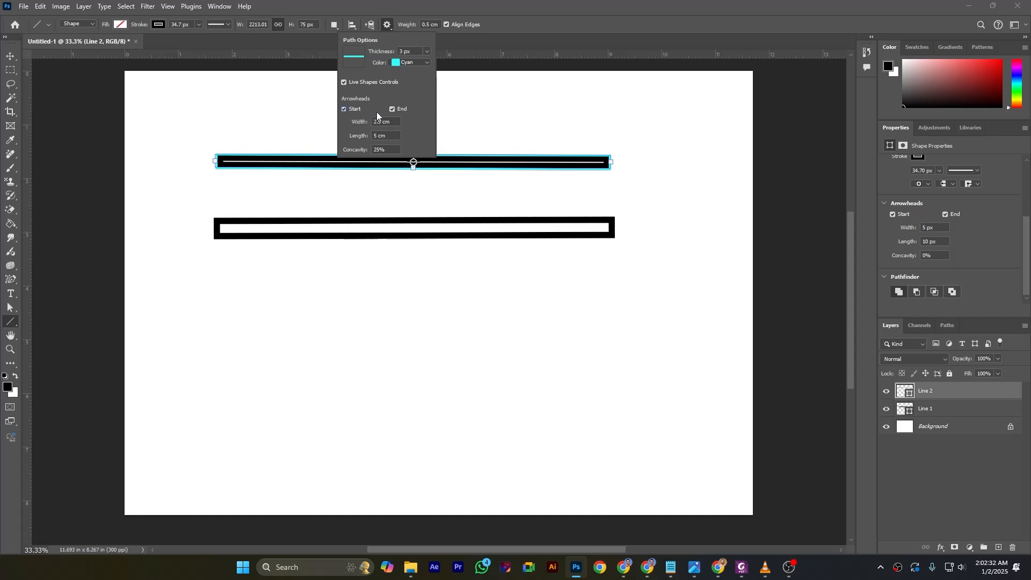
{"action": "mouse_move", "coordinate": [285, 322]}
{"action": "left_mouse_down"}
{"action": "mouse_move", "coordinate": [603, 316]}
{"action": "mouse_move", "coordinate": [434, 439]}
{"action": "mouse_move", "coordinate": [536, 386]}
{"action": "mouse_move", "coordinate": [592, 323]}
{"action": "left_mouse_up"}
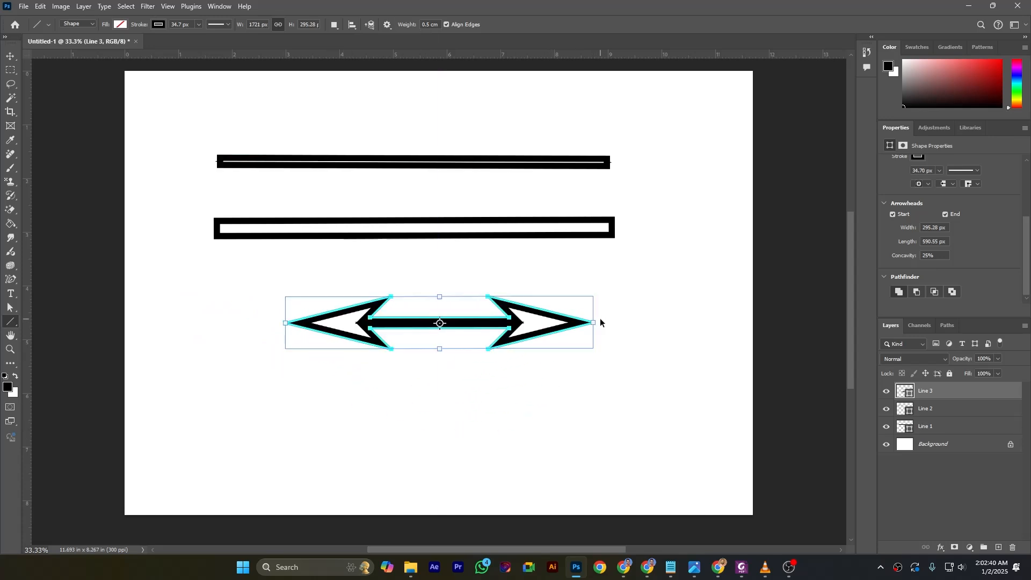
{"action": "key", "text": "ctrl+z"}
Set the arrowhead concavity for new lines to 0% and draw a double-headed arrow about 1913 px wide beneath the two lines.
{"action": "left_click", "coordinate": [386, 25]}
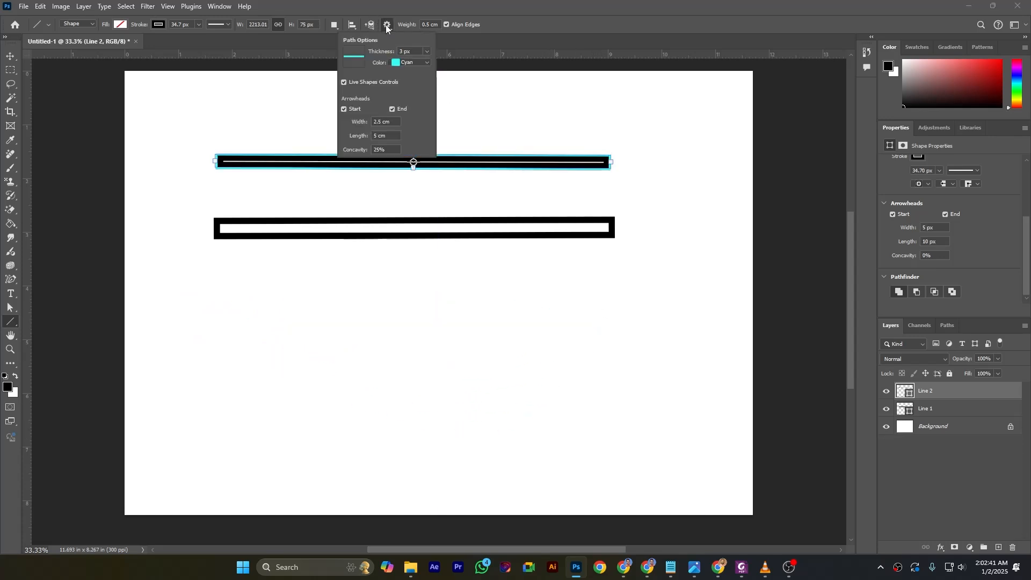
{"action": "left_click", "coordinate": [389, 149]}
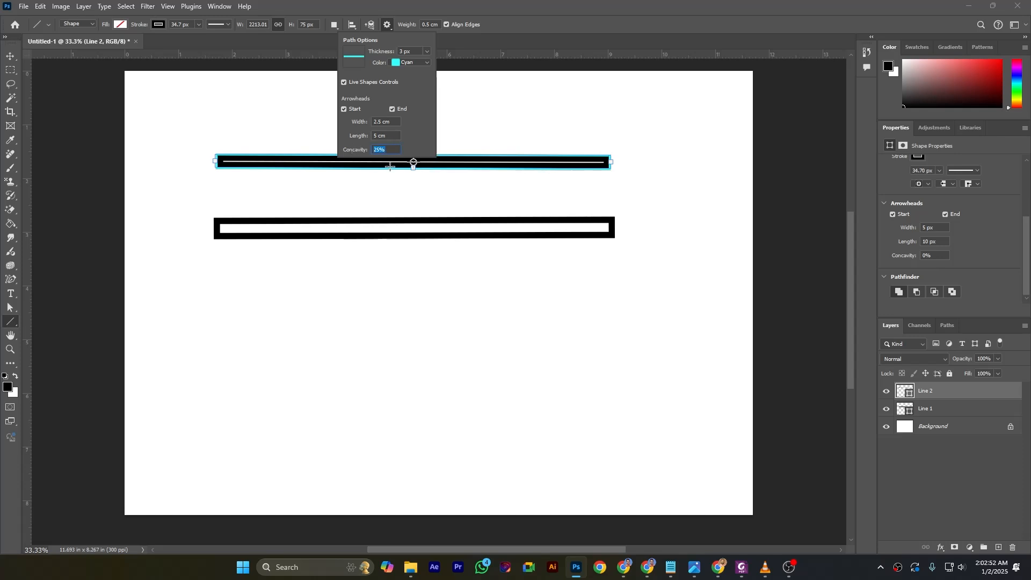
{"action": "type", "text": "0"}
{"action": "left_click_drag", "start_coordinate": [290, 314], "coordinate": [631, 312]}
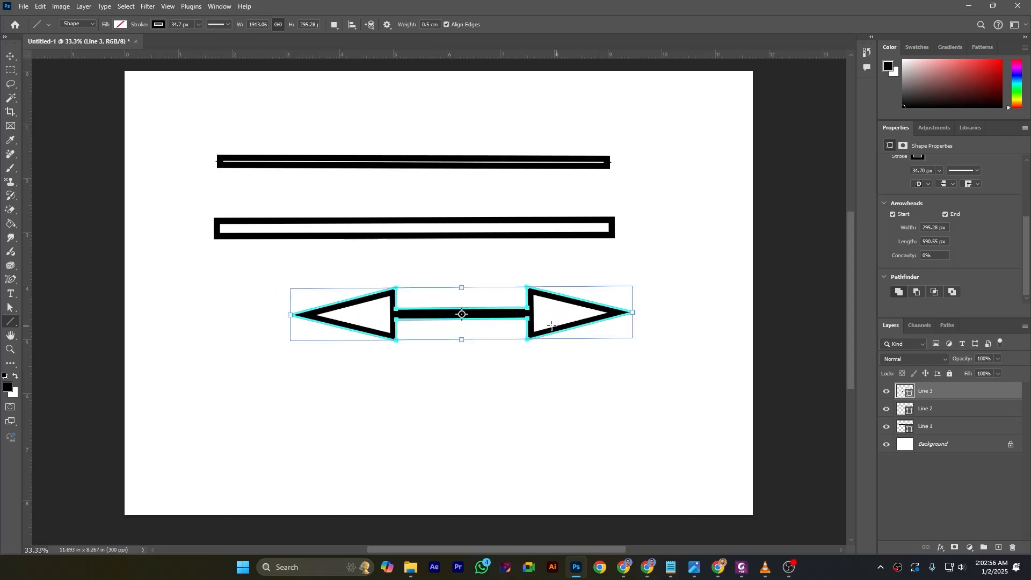
{"action": "key", "text": "v"}
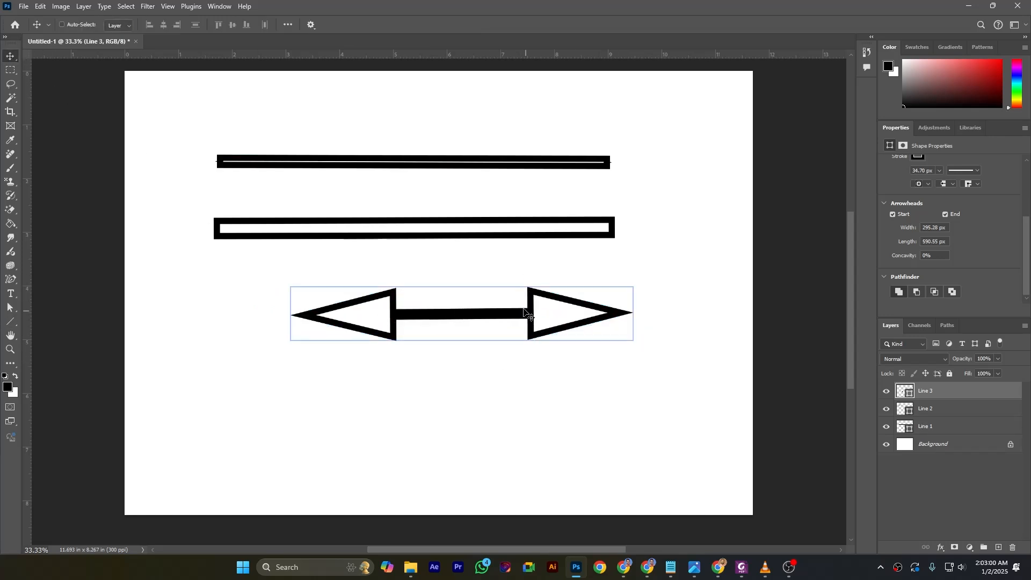
Set the arrowhead concavity for new lines to 50% and draw a double-headed arrow about 1811 px wide below the first arrow.
{"action": "left_click", "coordinate": [10, 321]}
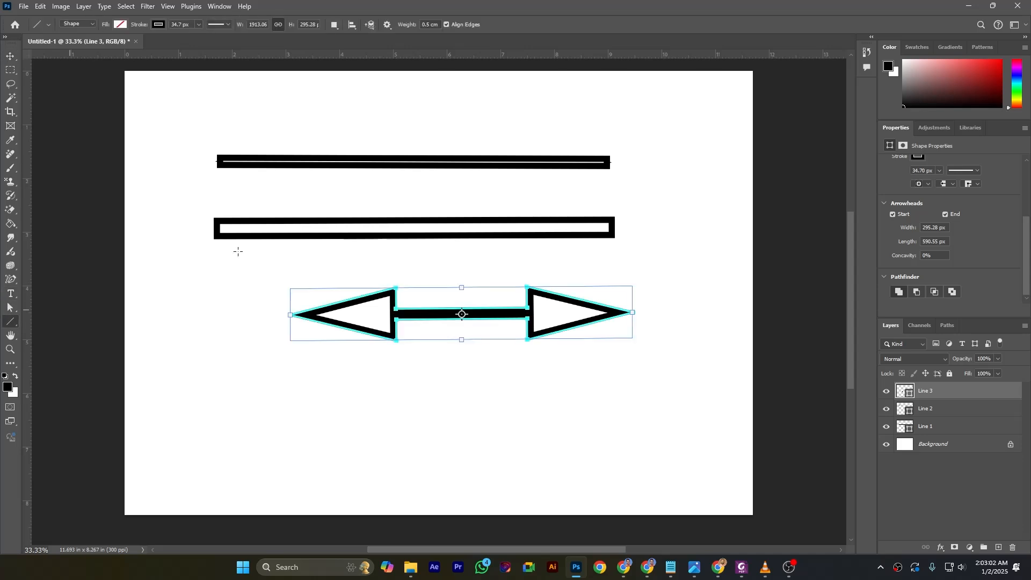
{"action": "left_click", "coordinate": [387, 26]}
{"action": "left_click", "coordinate": [385, 148]}
{"action": "type", "text": "50"}
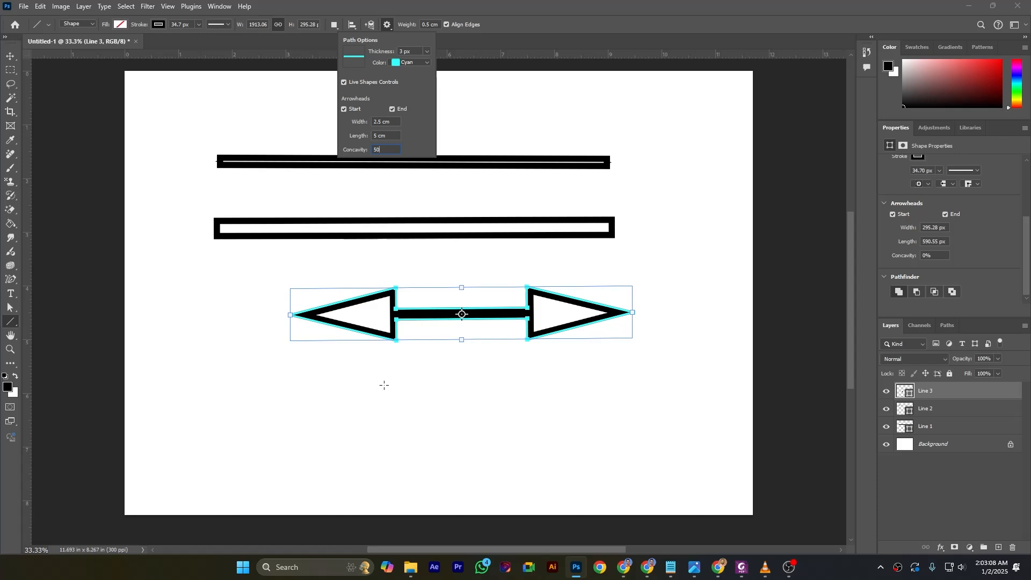
{"action": "left_click", "coordinate": [369, 393]}
{"action": "left_click_drag", "start_coordinate": [307, 392], "coordinate": [633, 398]}
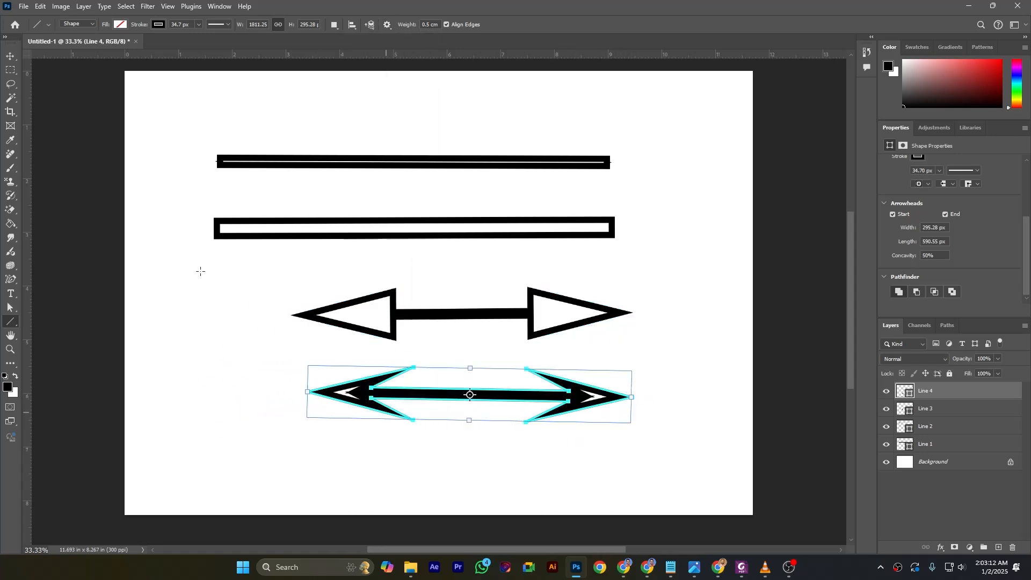
{"action": "left_click", "coordinate": [10, 56]}
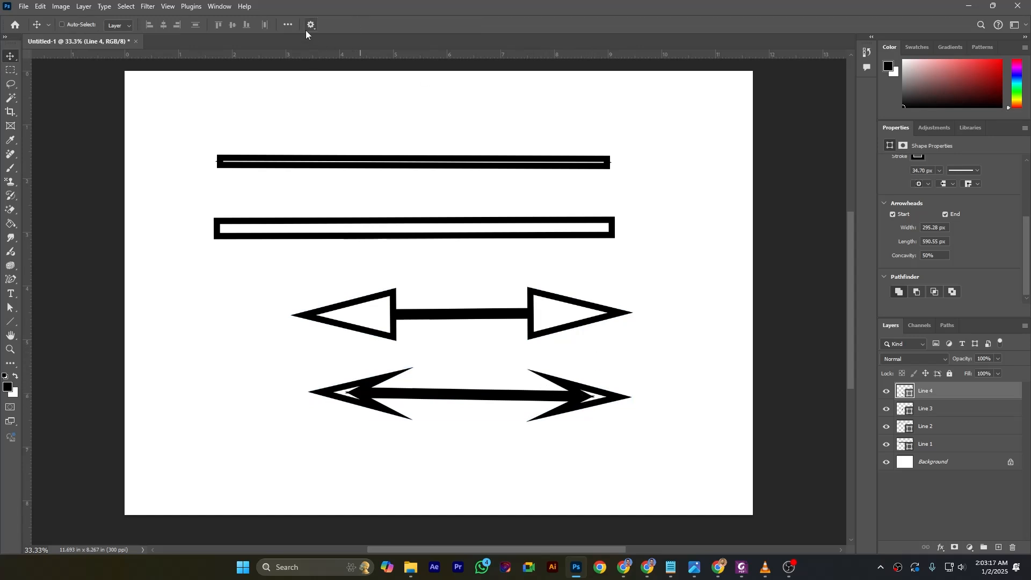
Review the Line tool's path options, including the arrowhead settings, and close them.
{"action": "left_click", "coordinate": [10, 322]}
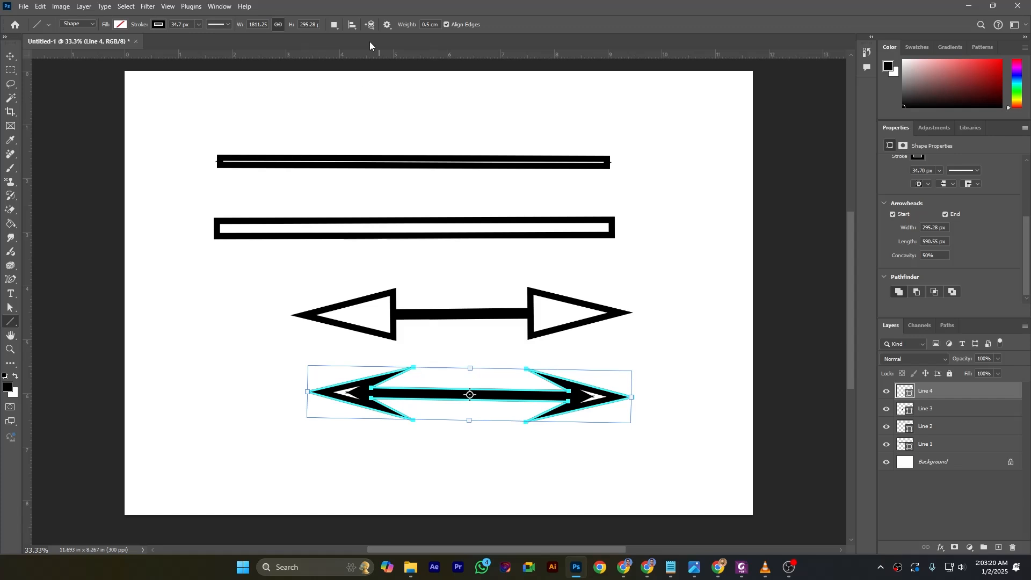
{"action": "left_click", "coordinate": [387, 24]}
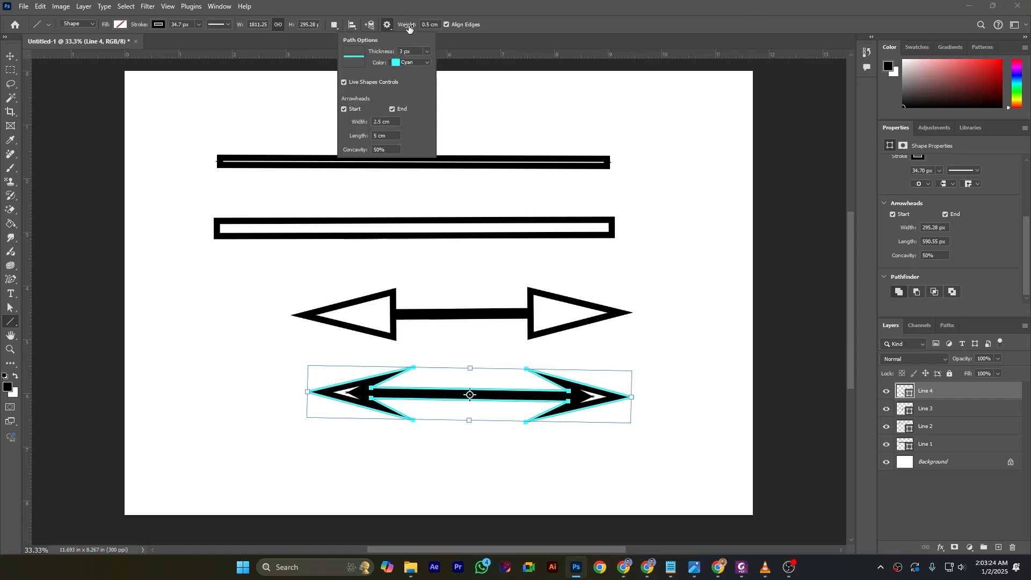
{"action": "left_click", "coordinate": [971, 282]}
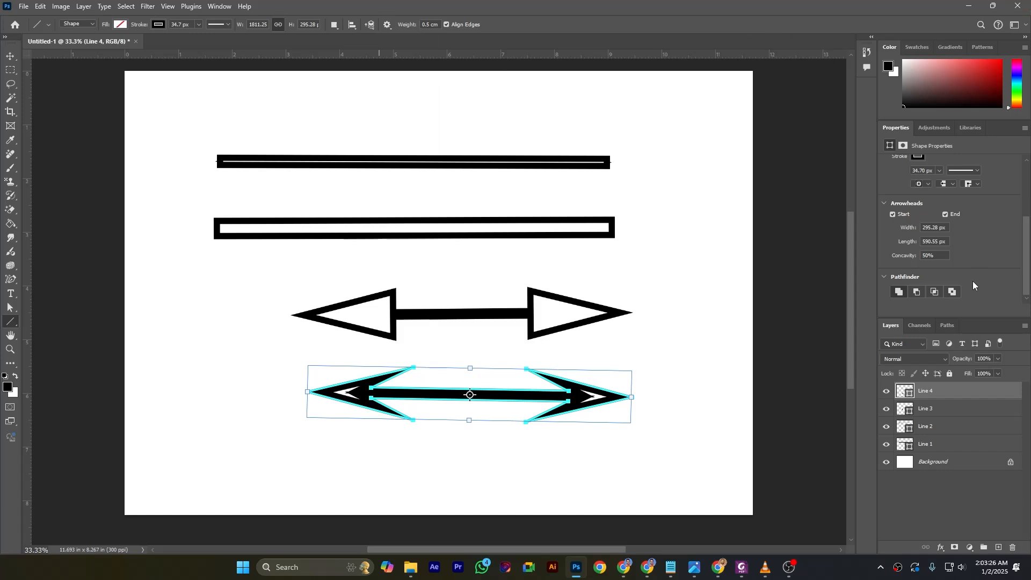